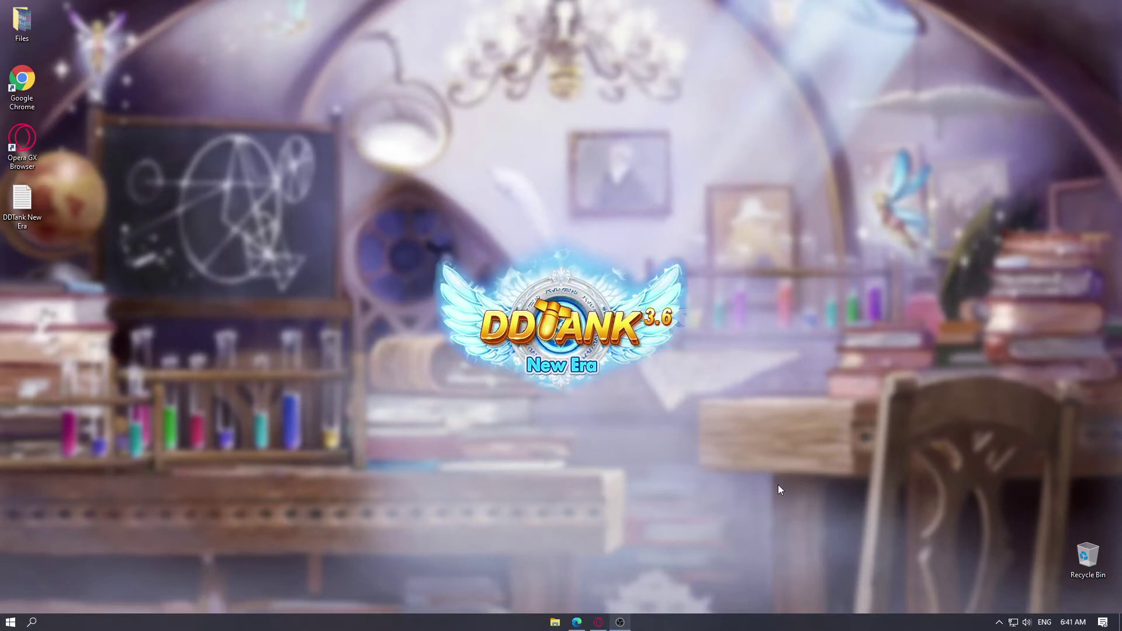
Bring Opera GX forward and confirm on Update & Recovery that version 75.0.3969.267 is current.
click(604, 622)
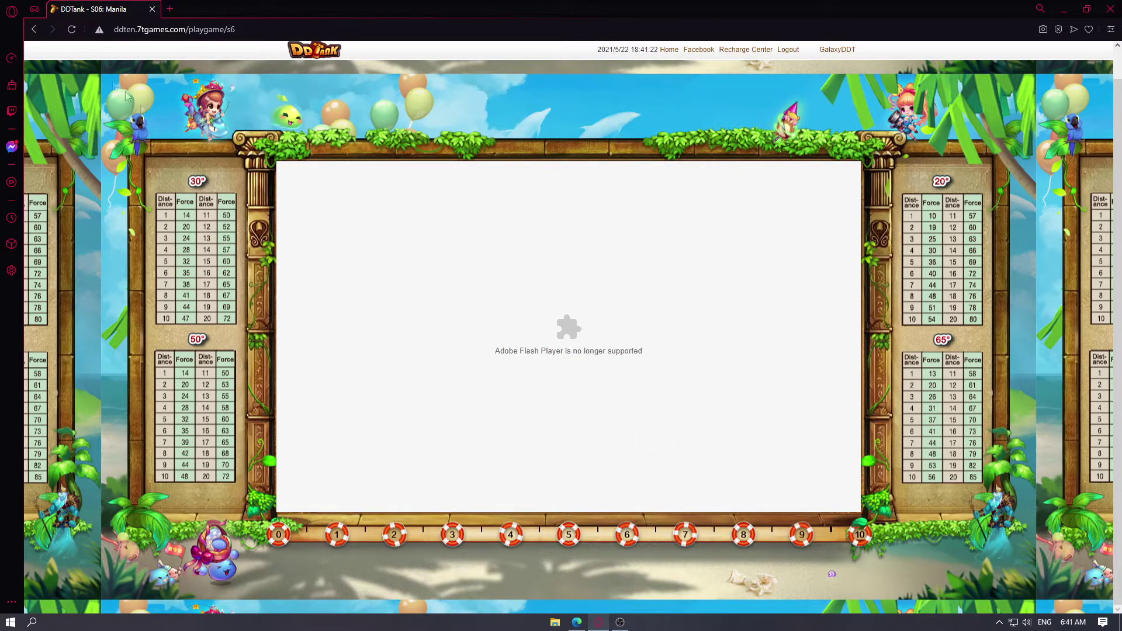
click(12, 11)
click(54, 285)
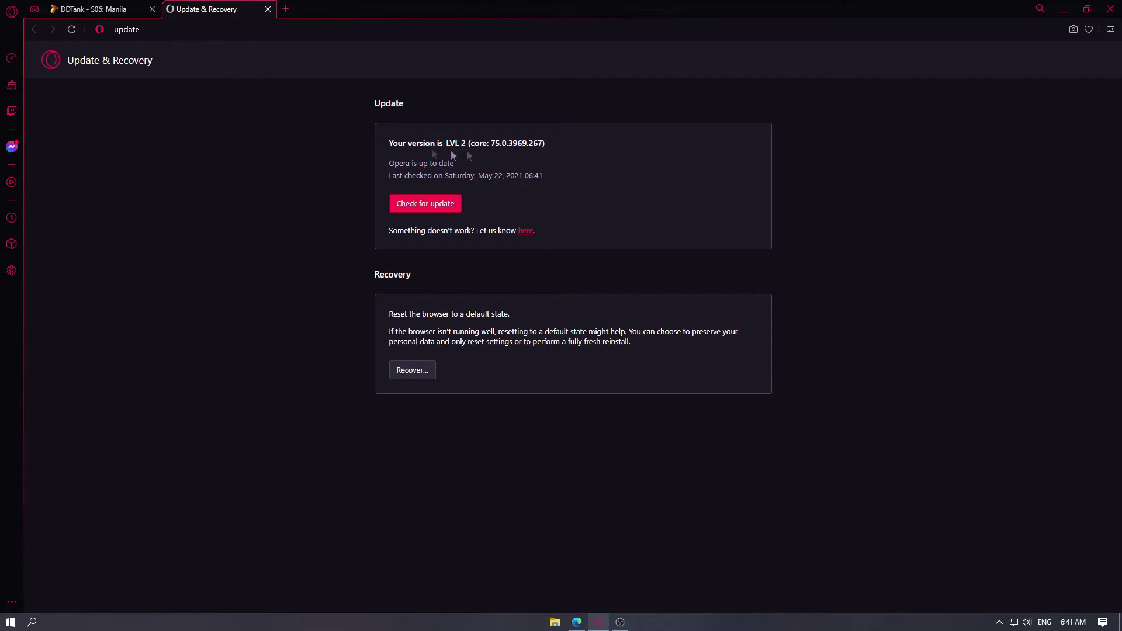
Close the Update & Recovery page and then the Opera GX browser window.
click(96, 9)
click(268, 9)
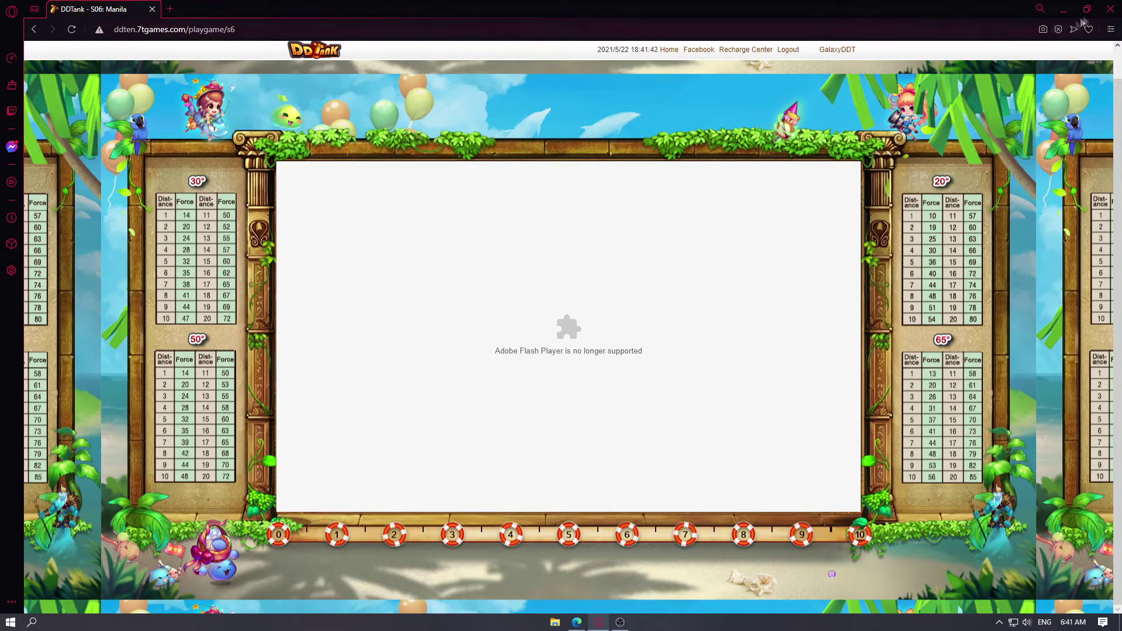
click(1110, 8)
Confirm leaving the site, then launch Control Panel by searching 'control' from Start.
click(640, 89)
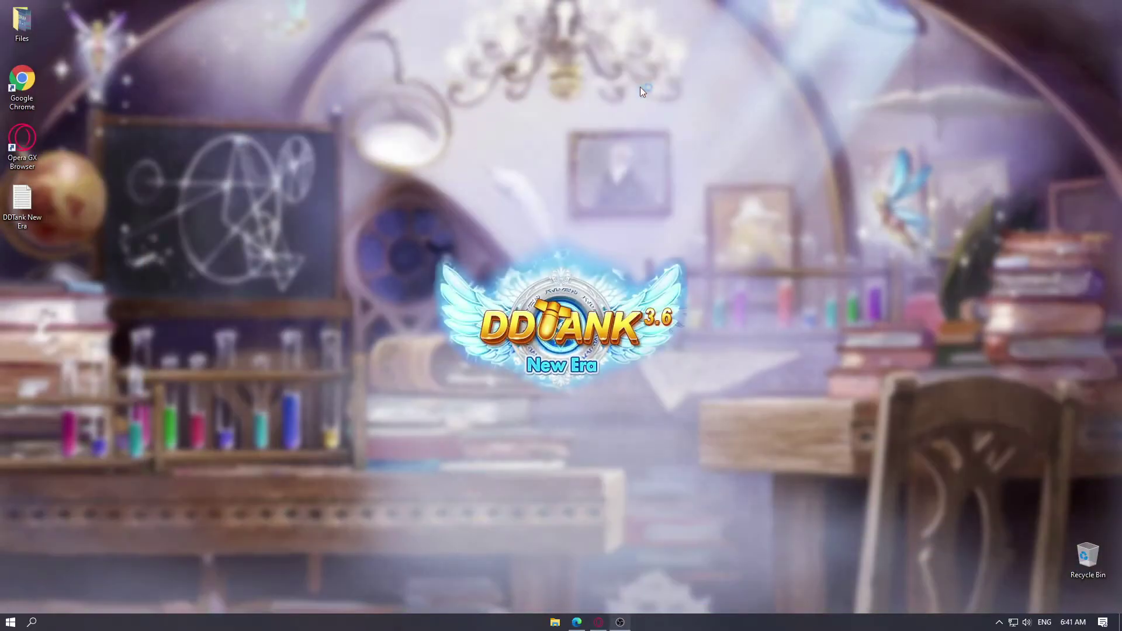
key(super)
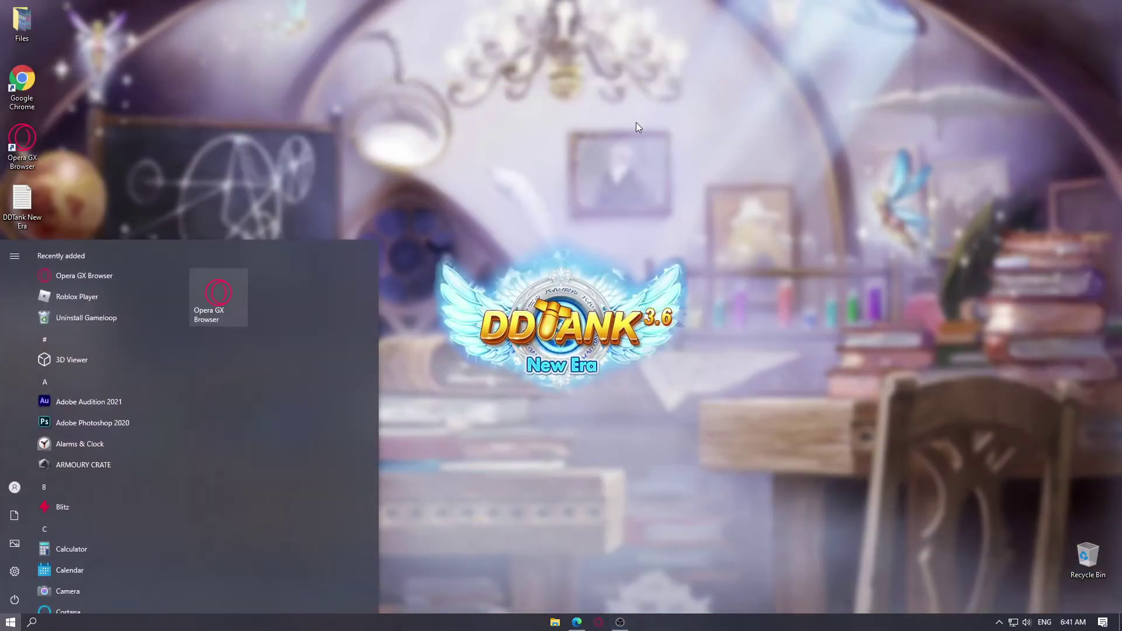
click(638, 128)
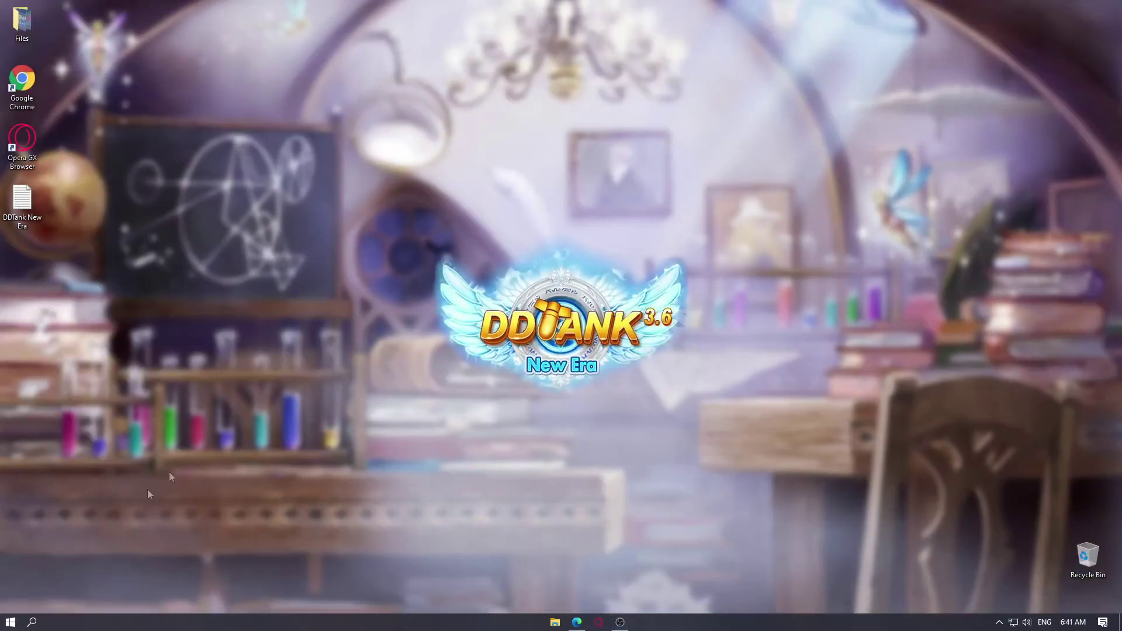
click(11, 623)
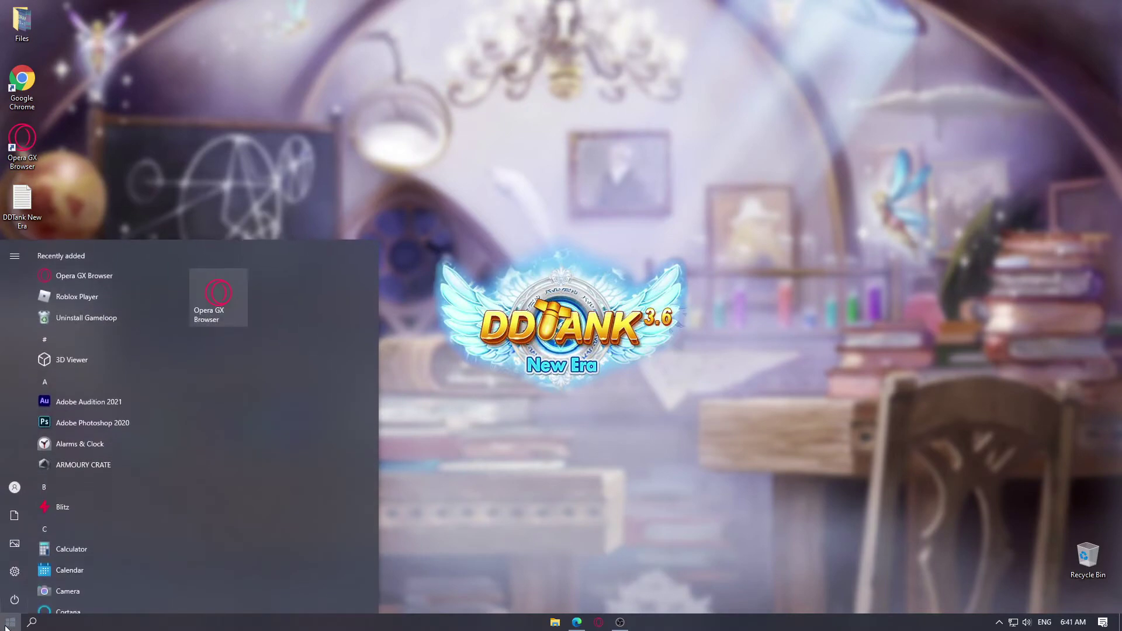
text(control)
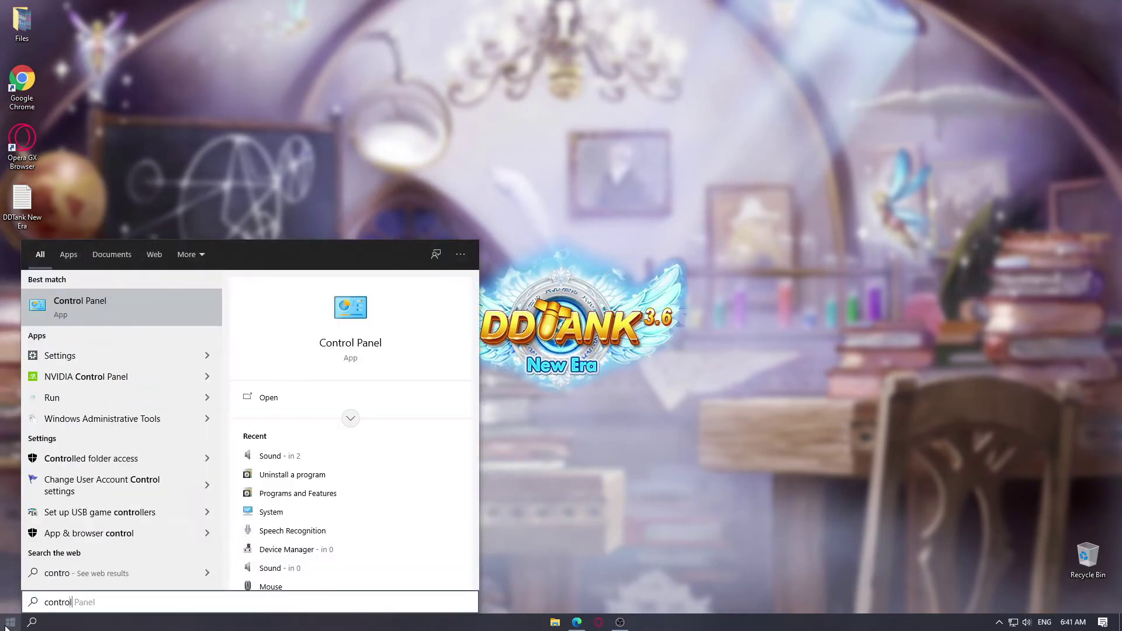
key(Return)
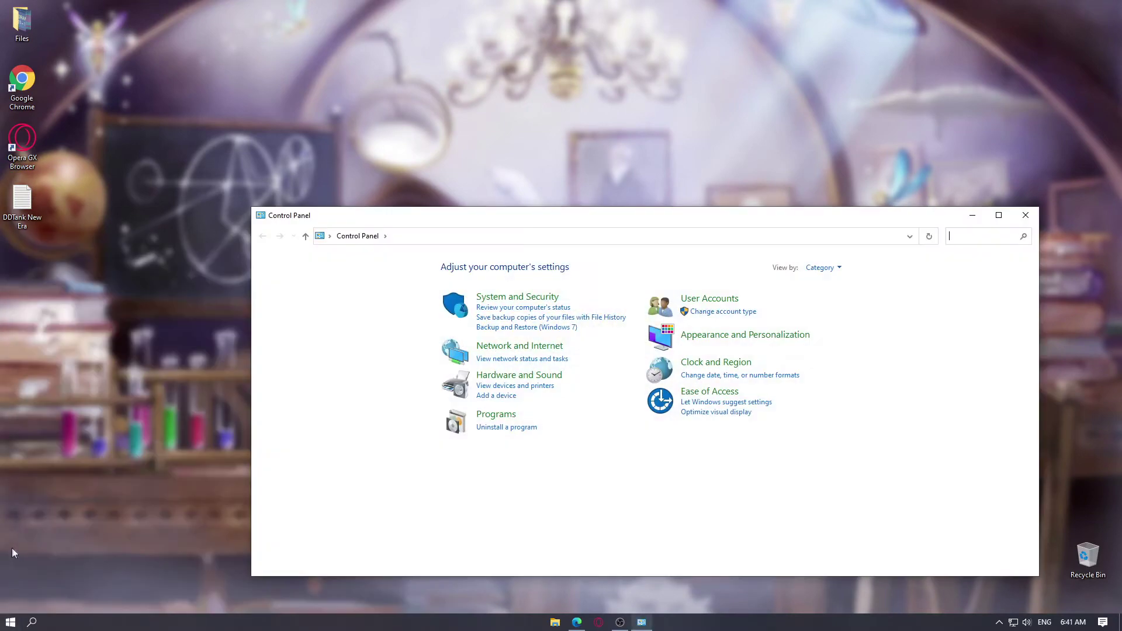
Reposition and narrow the Control Panel window, cycling View by through Large icons, Small icons, back to Category.
drag(529, 219, 446, 115)
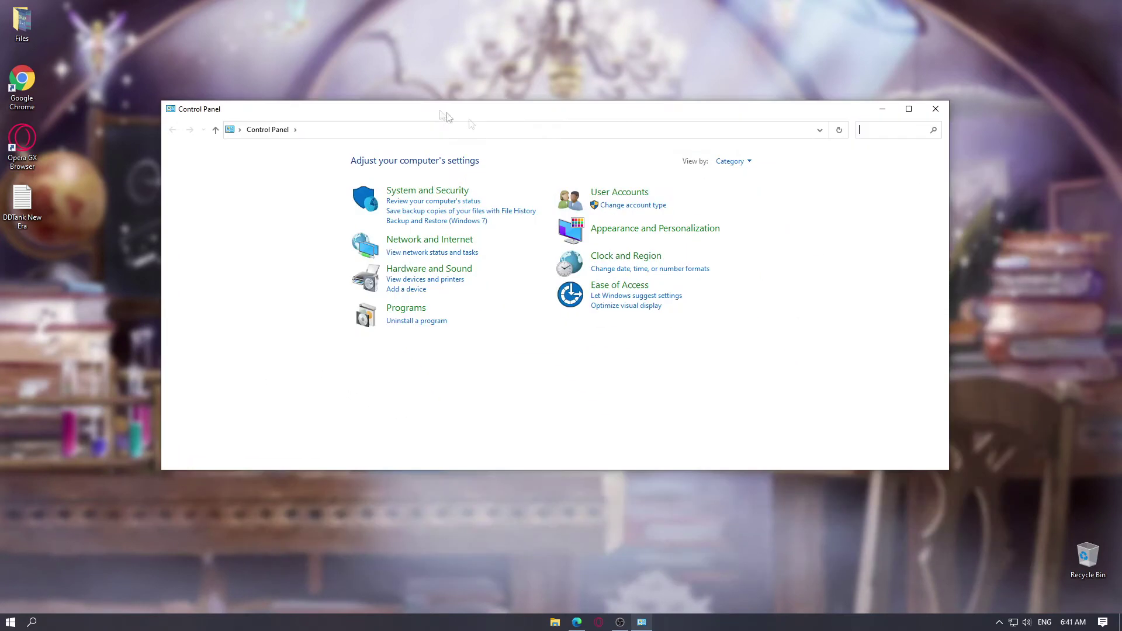
drag(951, 258, 672, 246)
drag(479, 111, 639, 108)
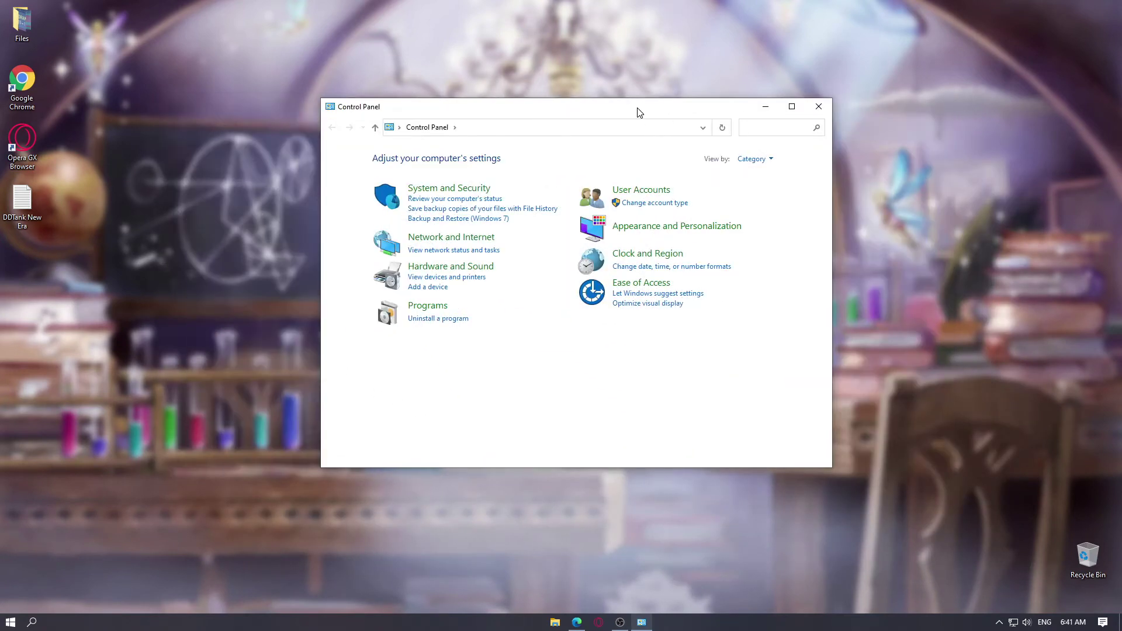
click(754, 159)
click(774, 192)
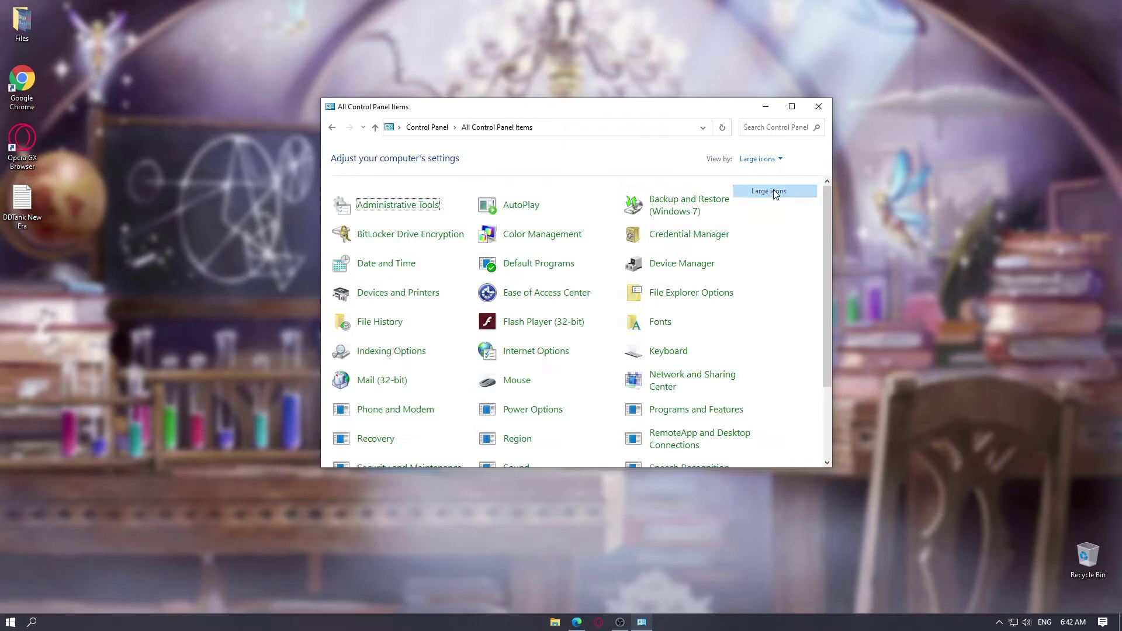
click(771, 159)
click(774, 204)
click(766, 159)
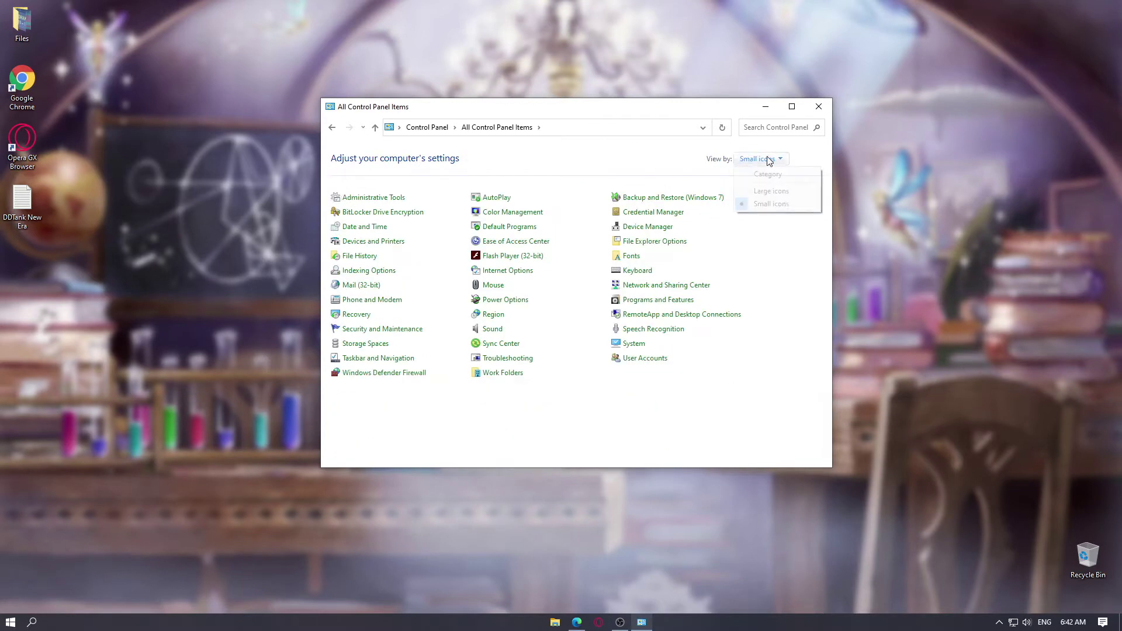
click(780, 174)
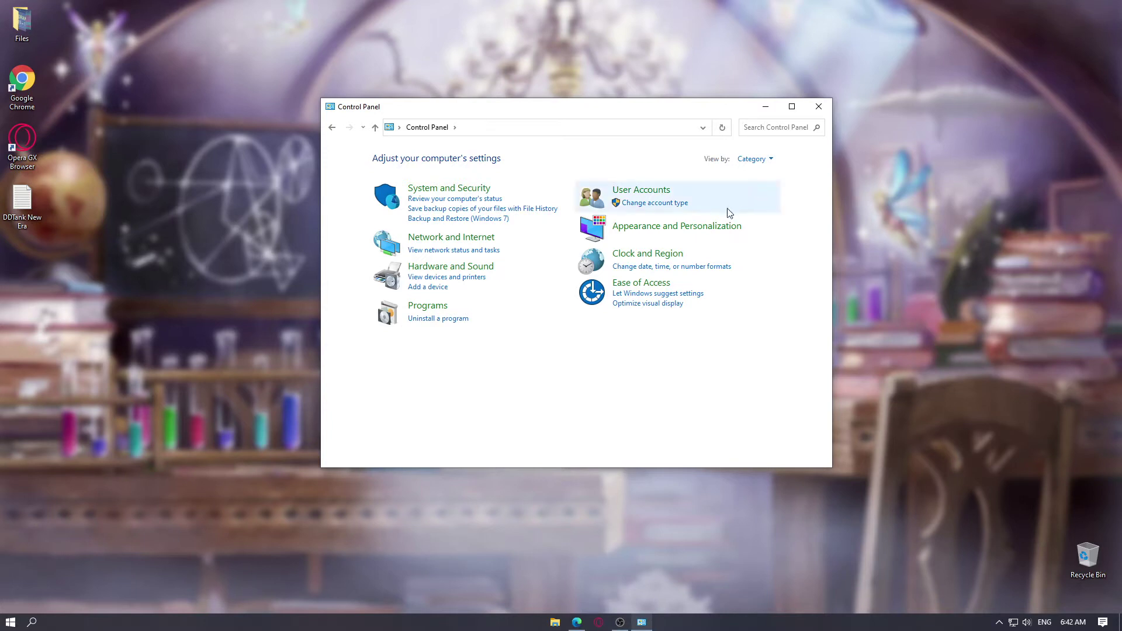
click(760, 159)
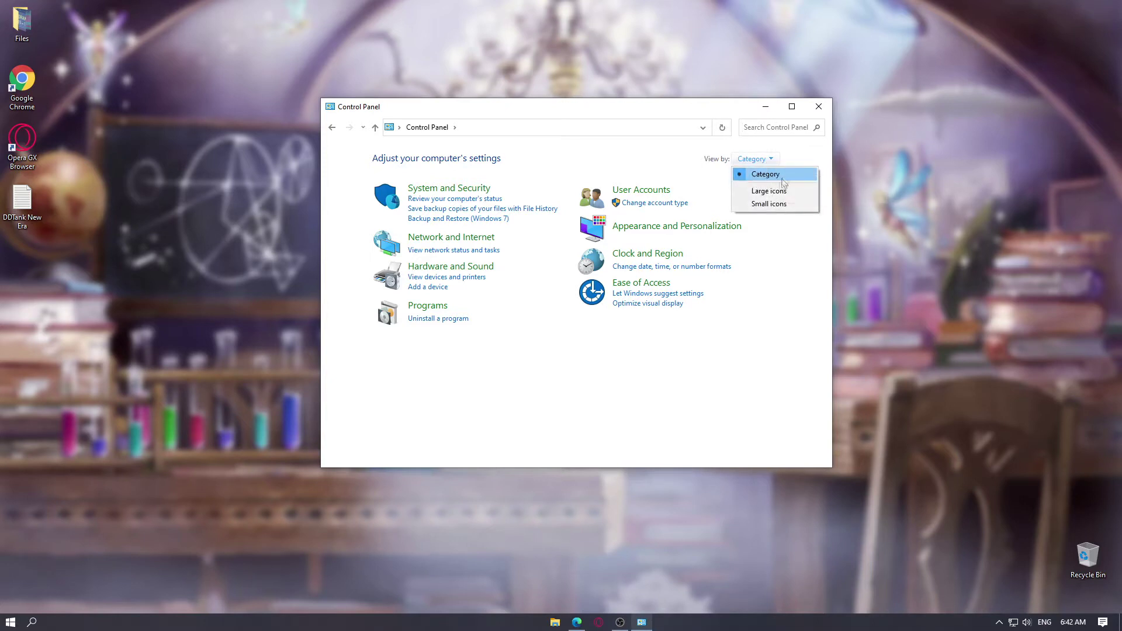
click(780, 177)
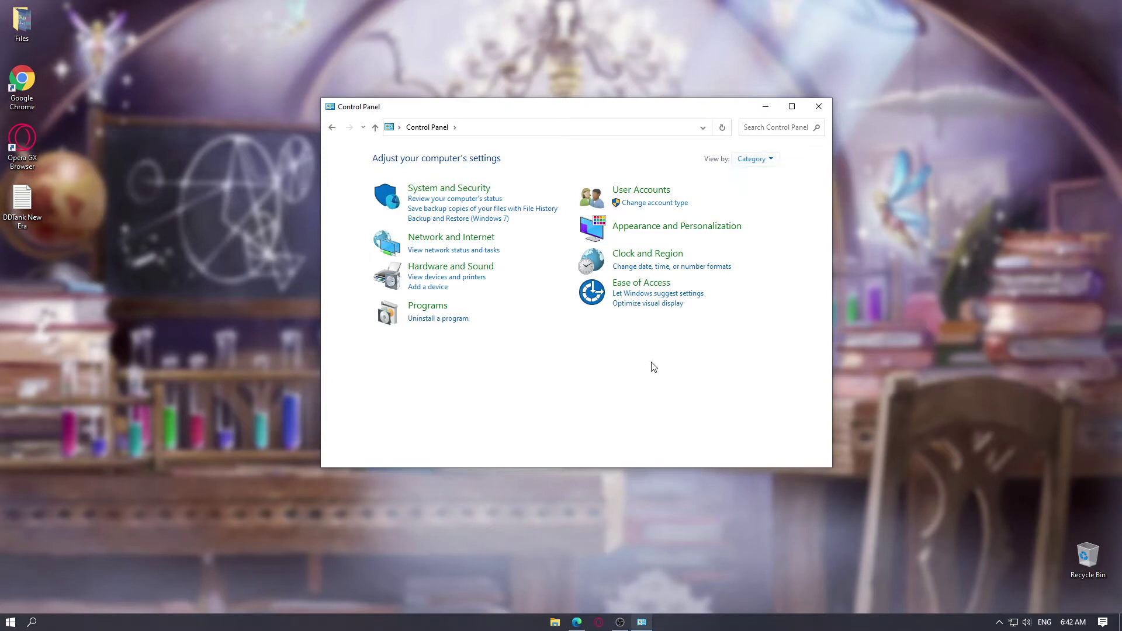
Uninstall Opera GX Stable 75.0.3969.267 from Programs and Features, also deleting its Opera user data.
click(440, 321)
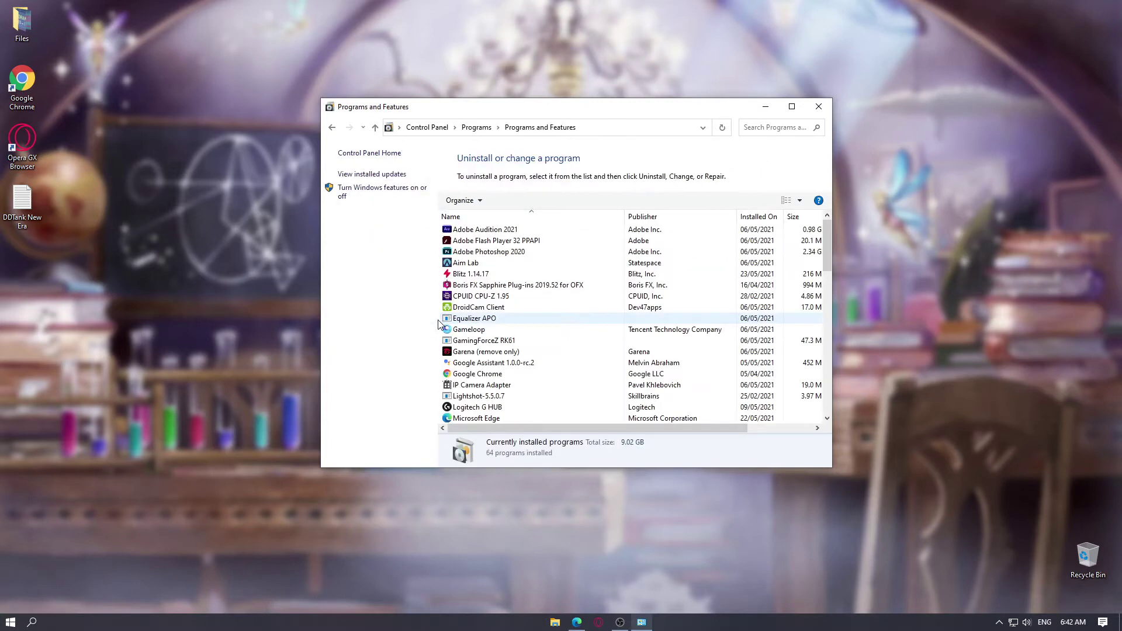
scroll(562, 331, down, 3)
scroll(564, 331, down, 10)
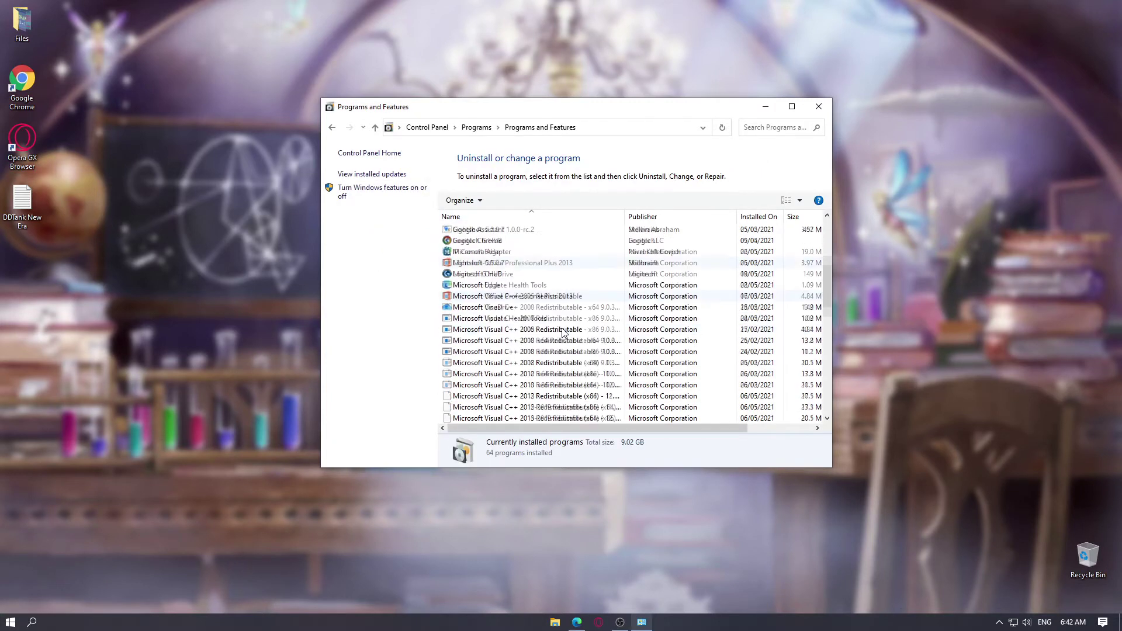
scroll(562, 333, down, 2)
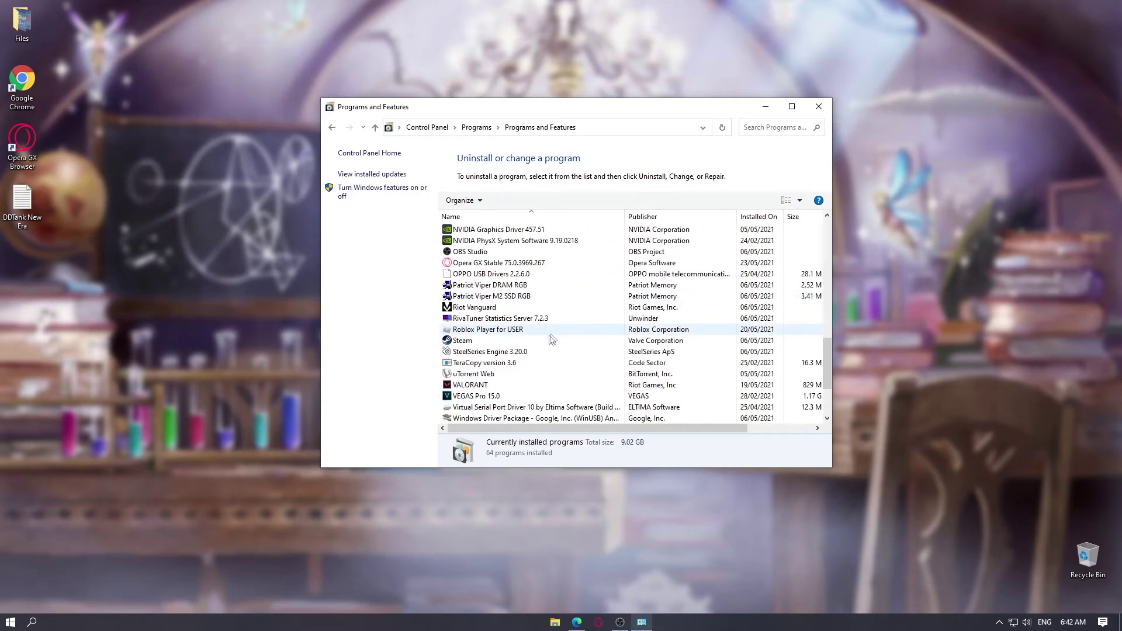
click(501, 264)
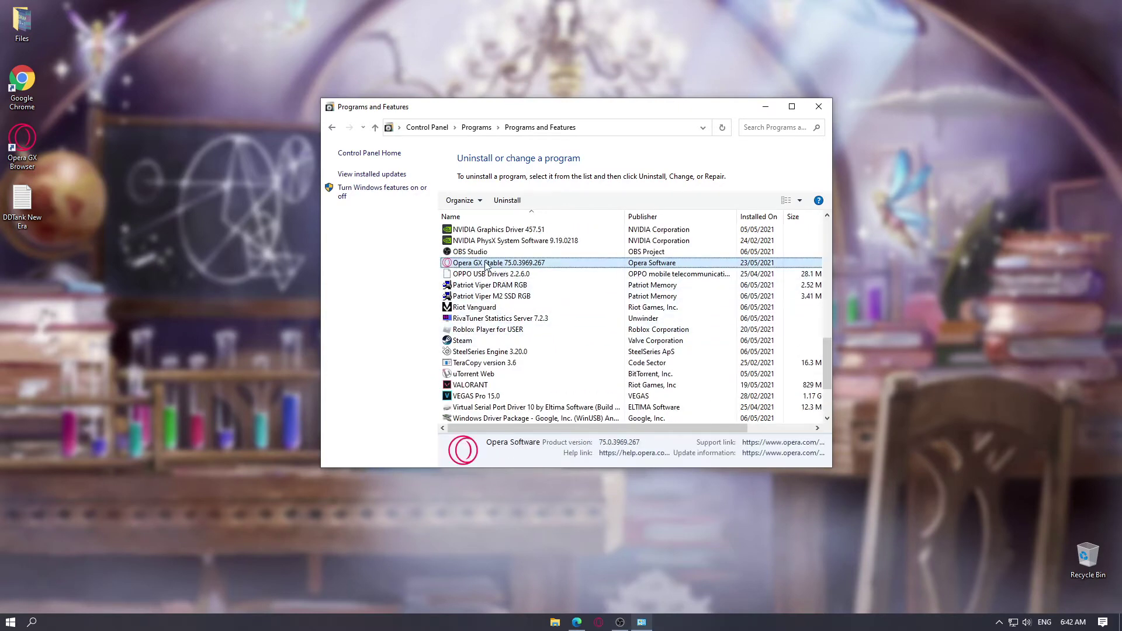
right_click(485, 264)
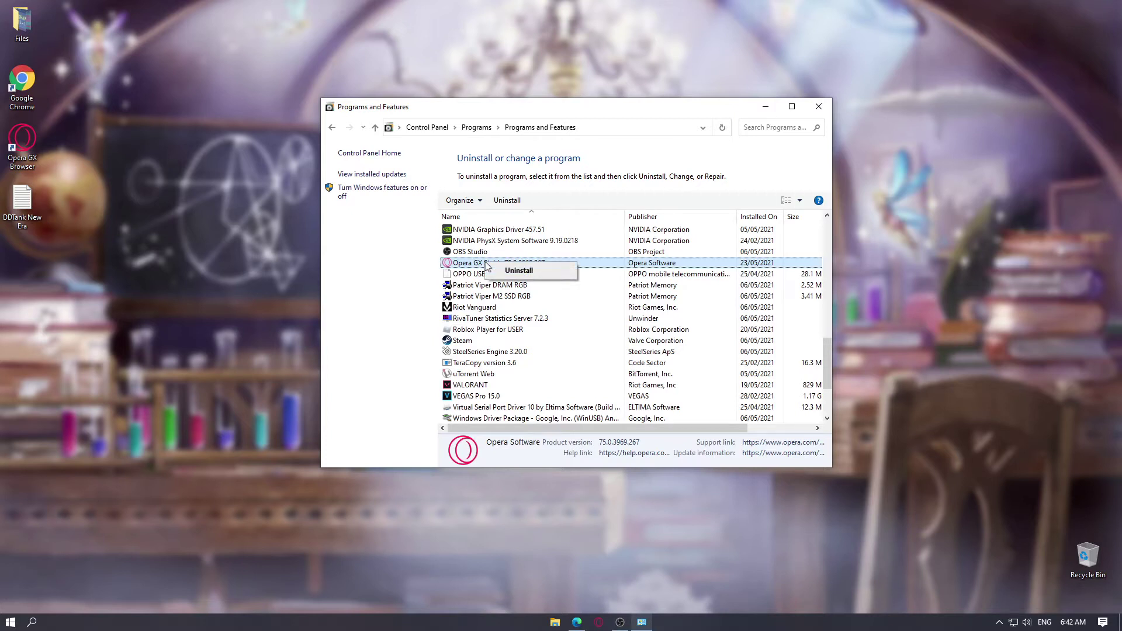
click(519, 271)
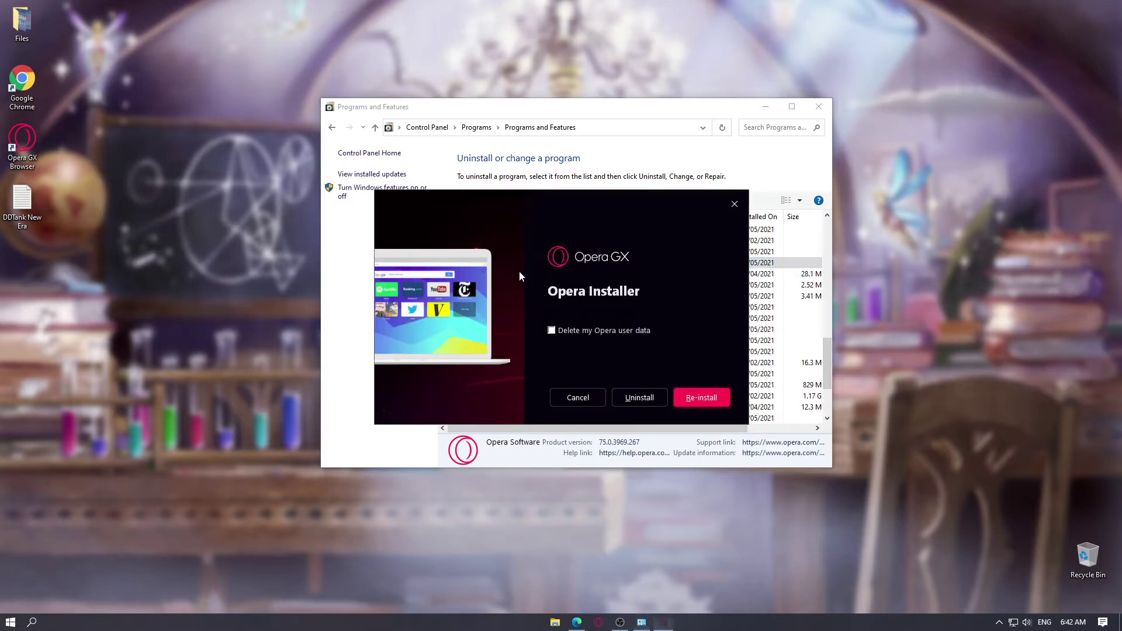
click(593, 332)
click(636, 400)
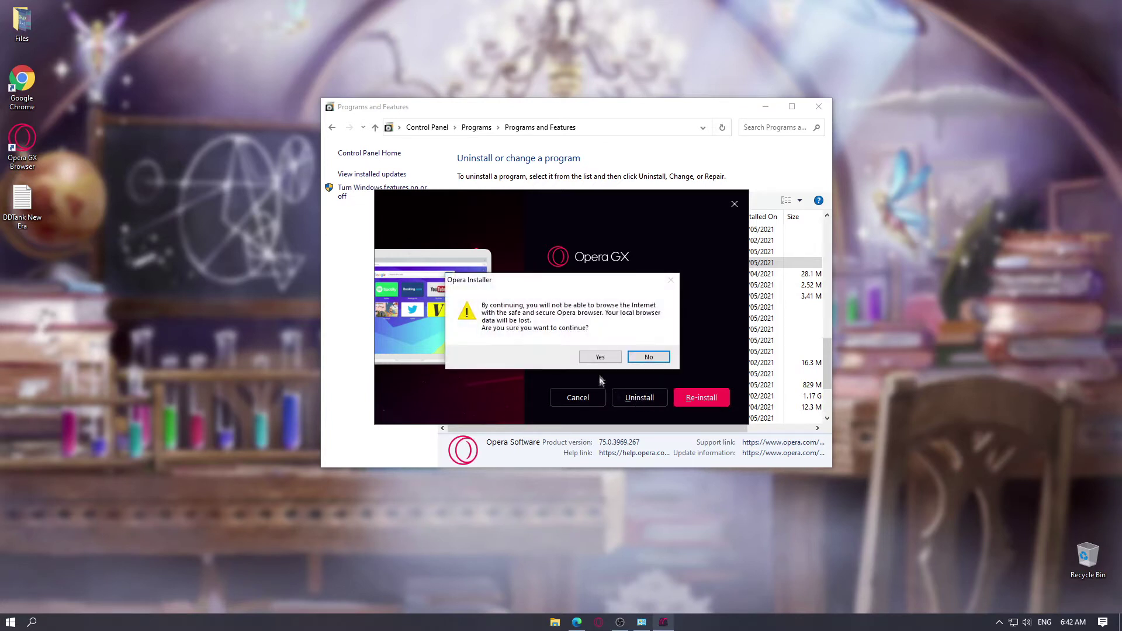
click(601, 358)
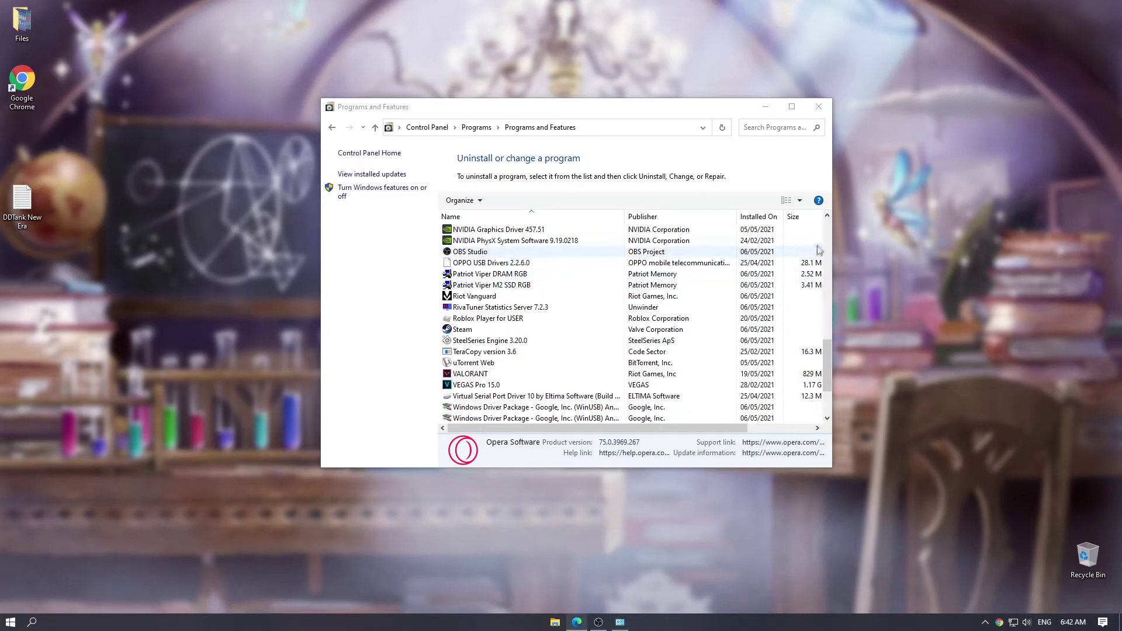
Close Programs and Features and select the Opera_GX_73.0.3856.434_Setup_x64 installer in Downloads.
click(819, 107)
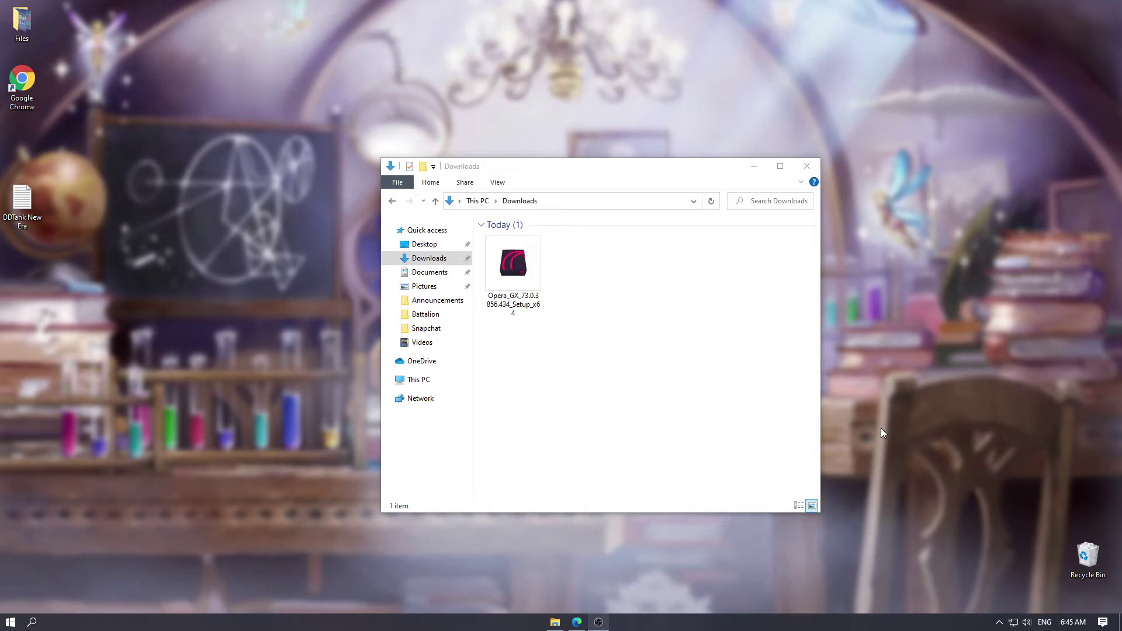
click(513, 268)
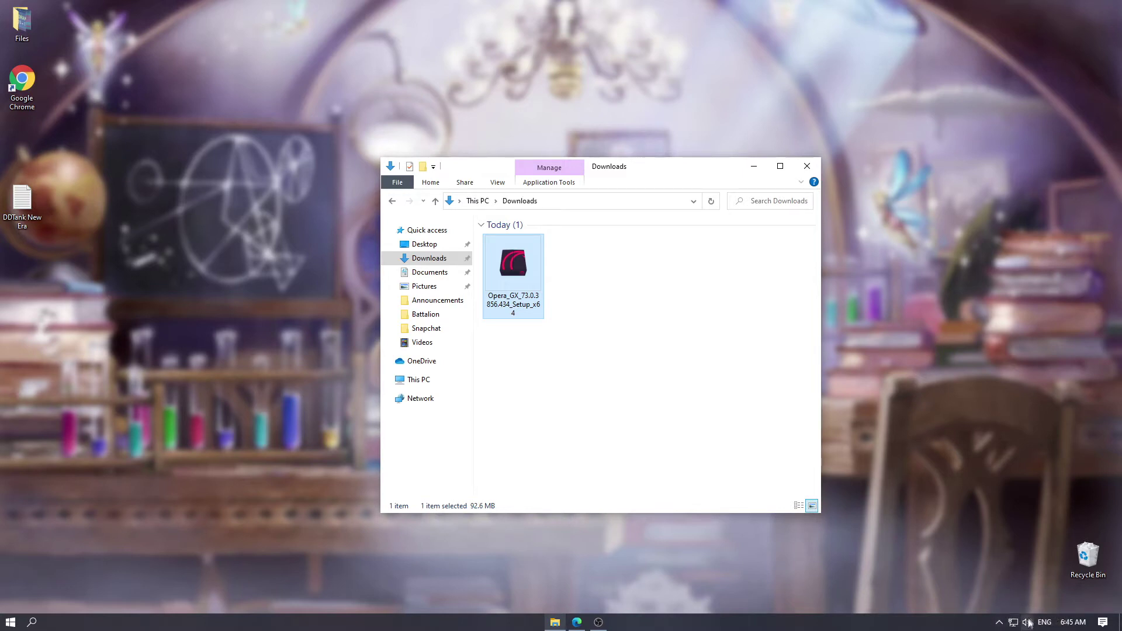
Open Network & Internet settings from the tray icon and show the Ethernet page with Network 2.
right_click(1015, 625)
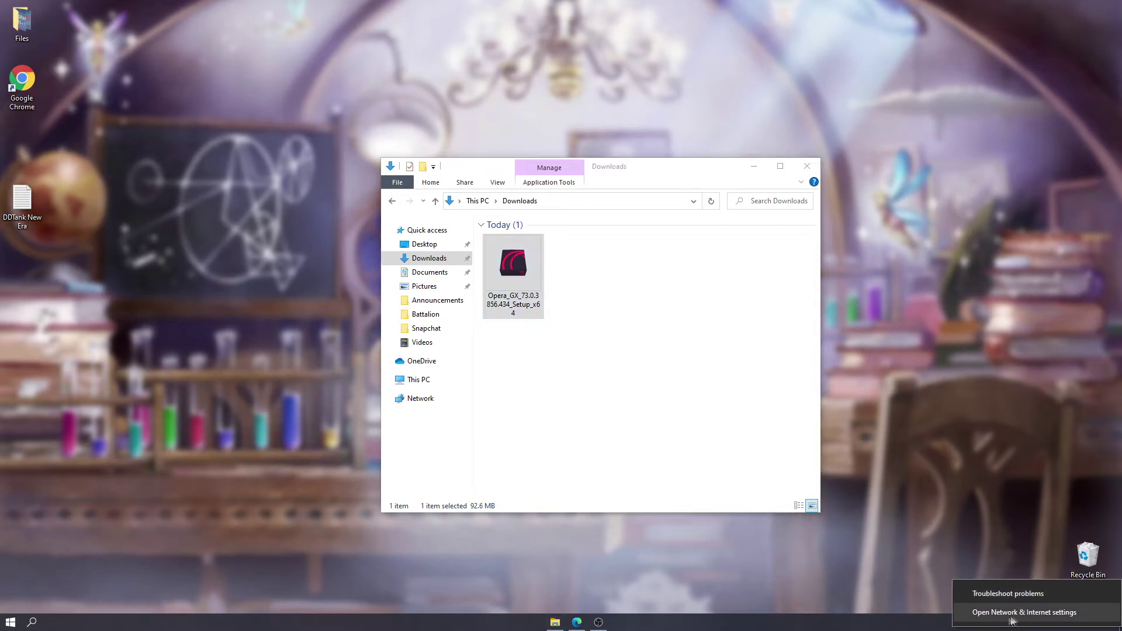
click(1023, 618)
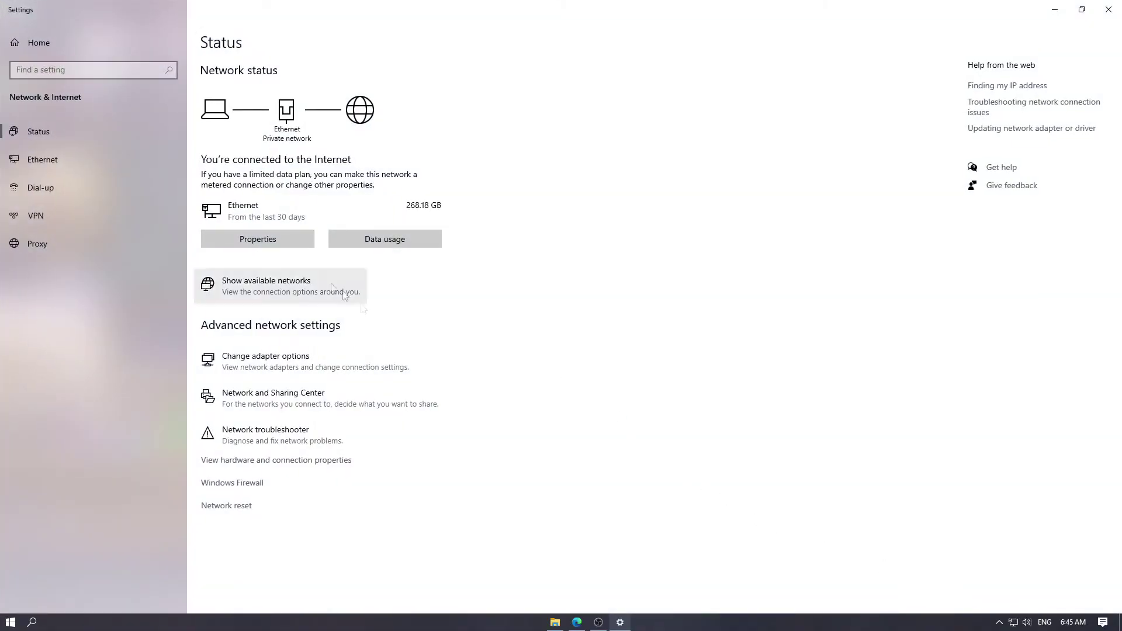
click(33, 160)
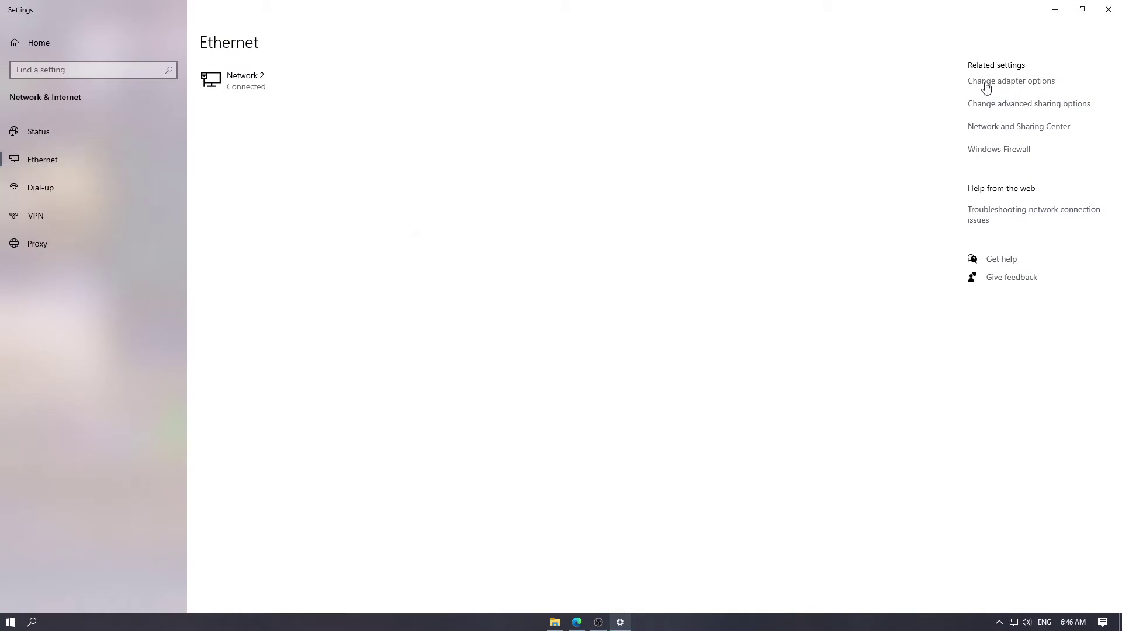
Disable the Ethernet adapter in Network Connections to go offline, then minimize Settings.
click(1020, 85)
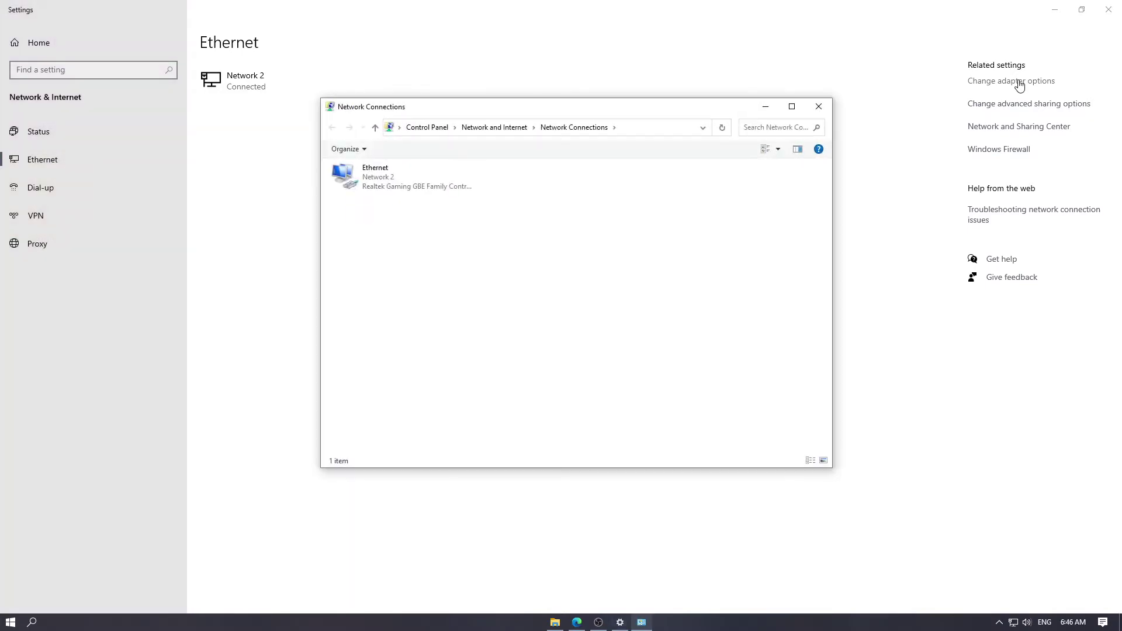
click(395, 186)
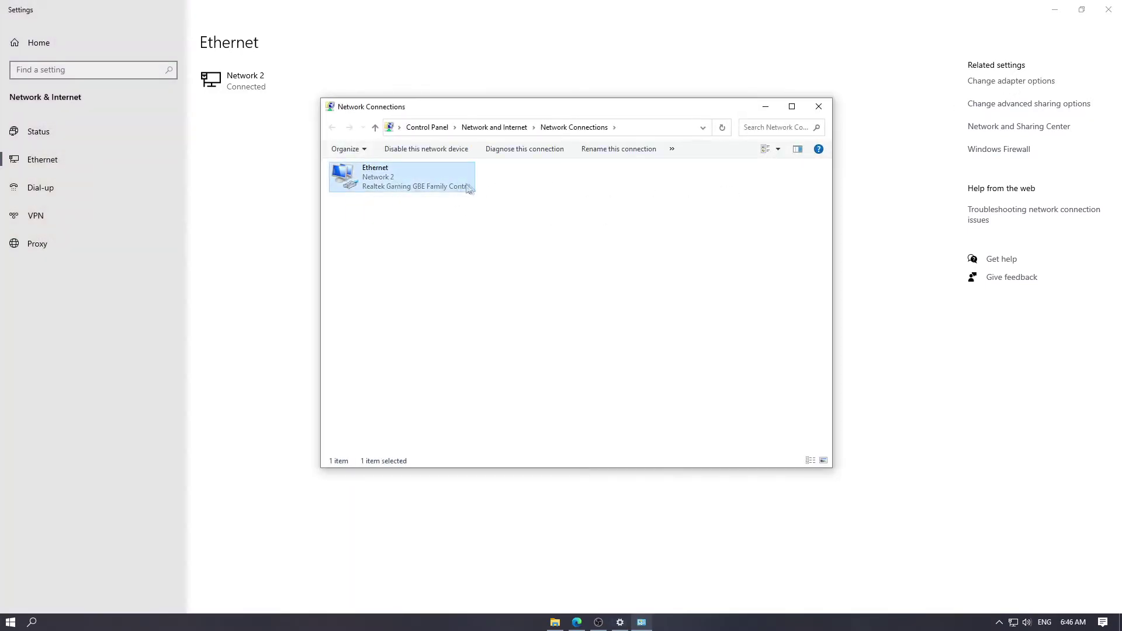
click(462, 210)
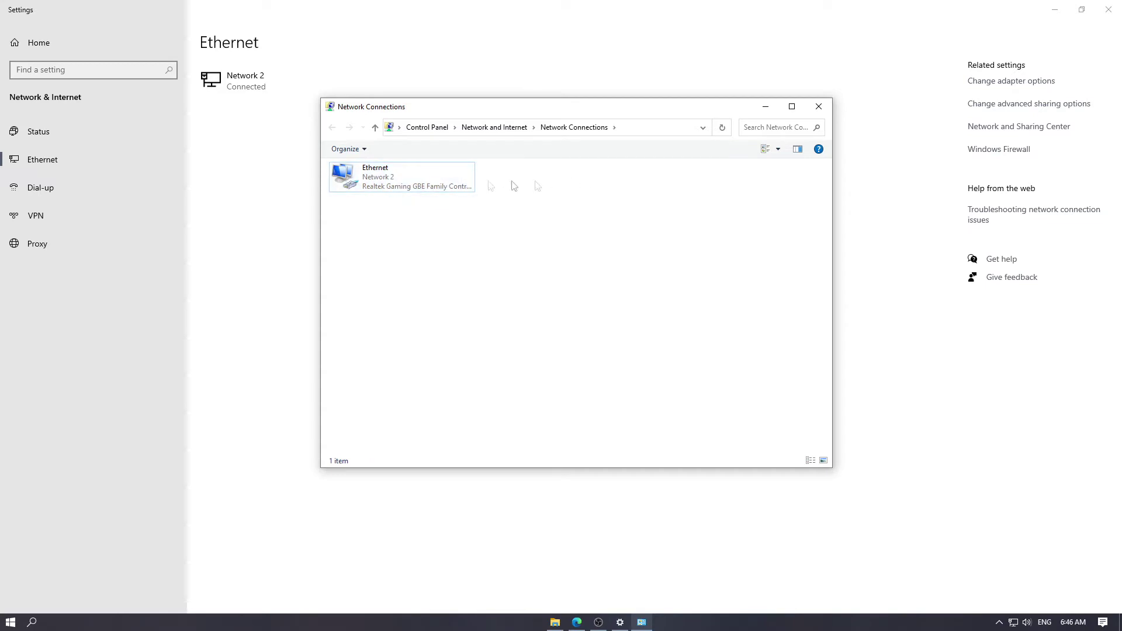
click(416, 182)
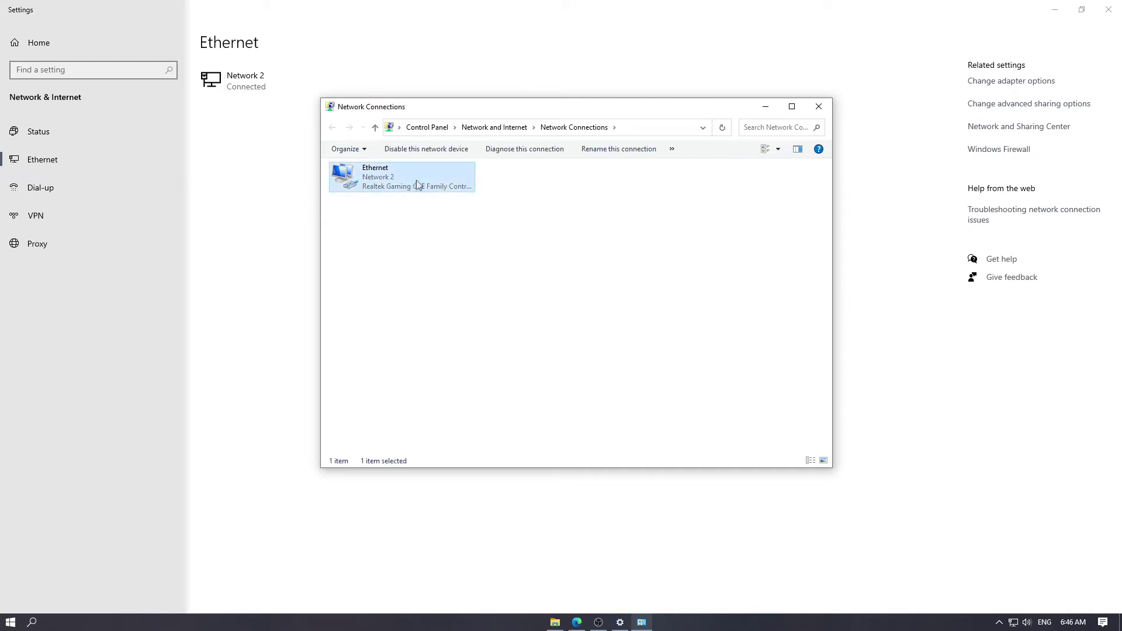
click(434, 150)
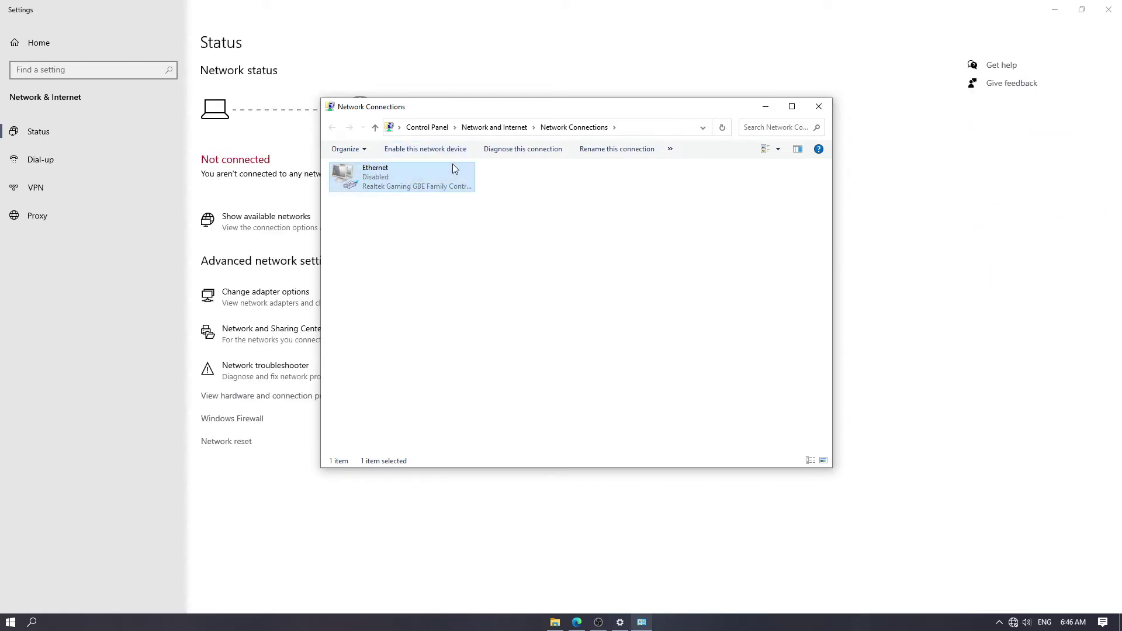
click(962, 319)
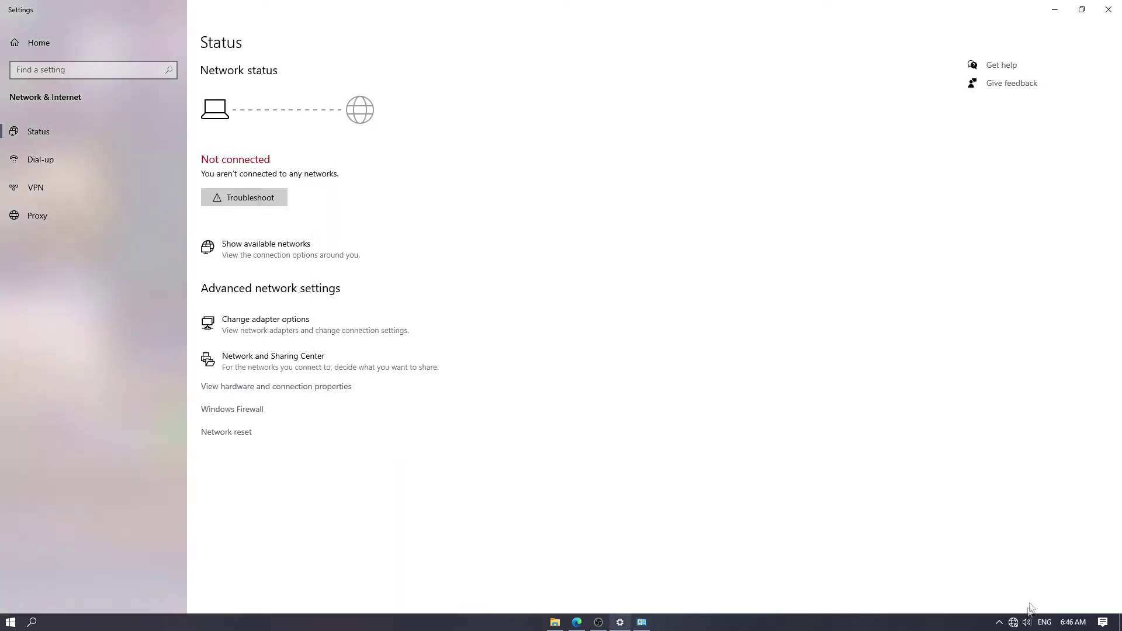
click(1055, 10)
Run the Opera GX 73 setup past SmartScreen, install it offline, and close the No internet browser window.
click(766, 108)
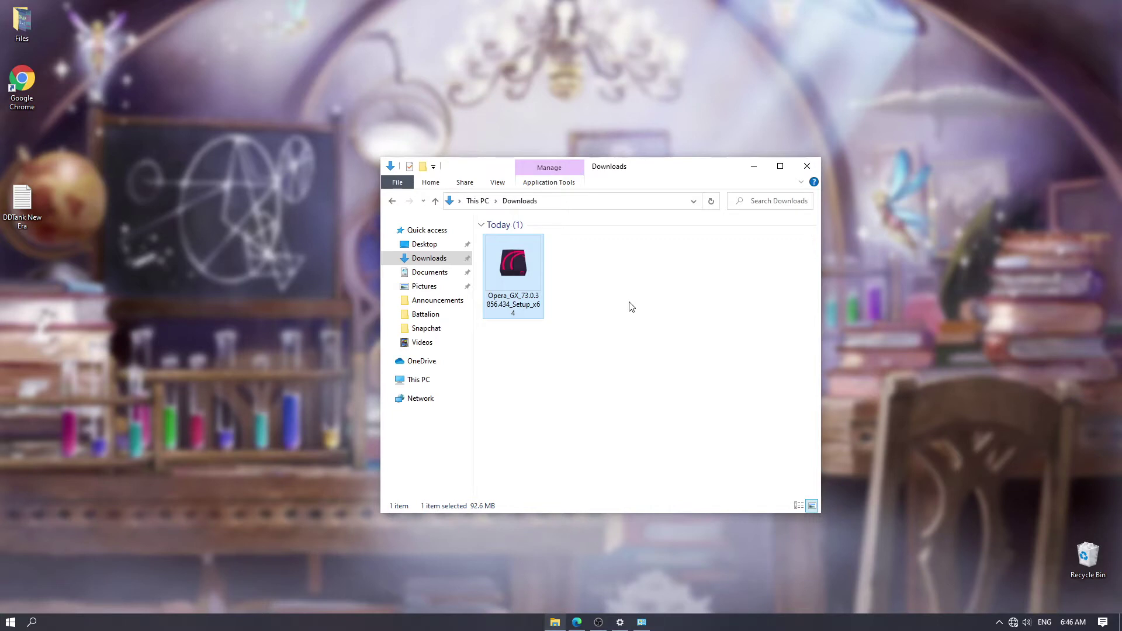
double_click(530, 268)
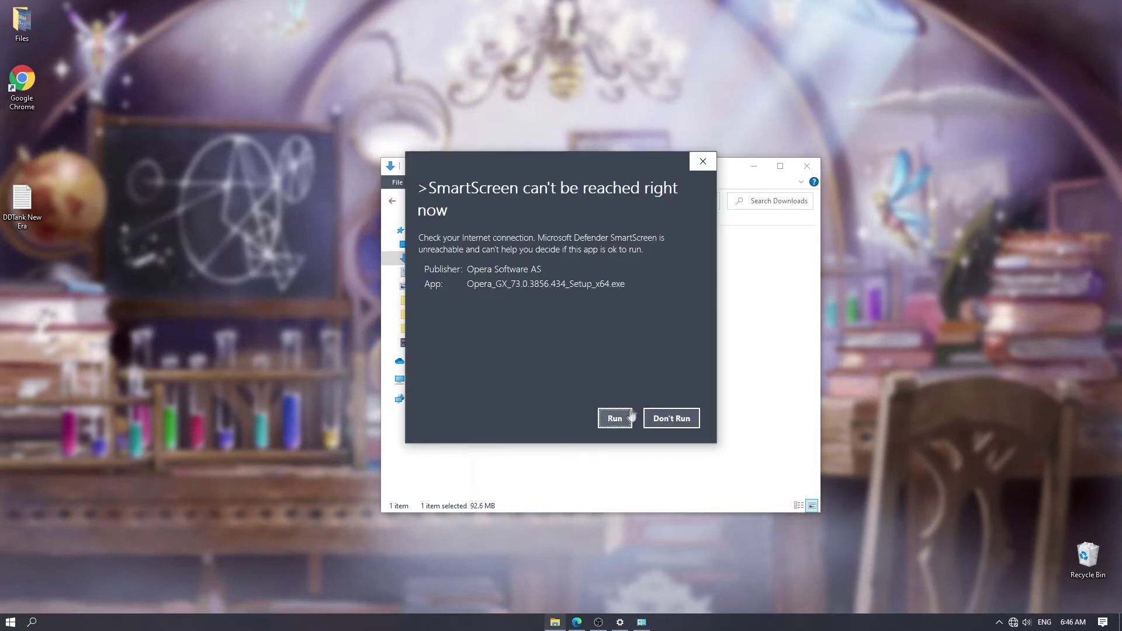
click(615, 418)
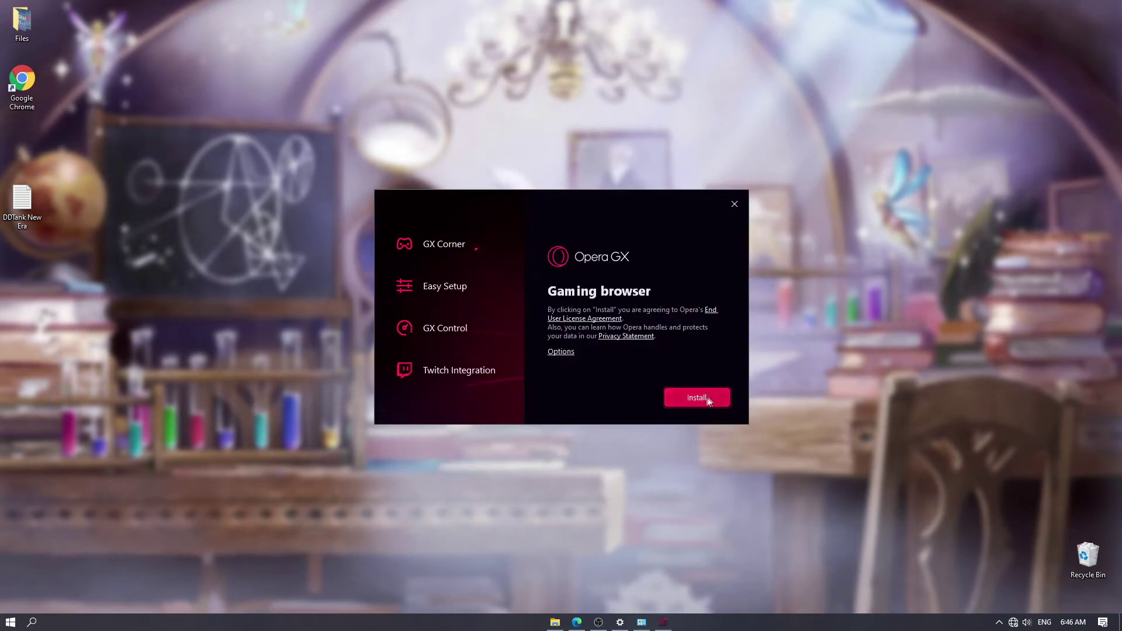
click(702, 398)
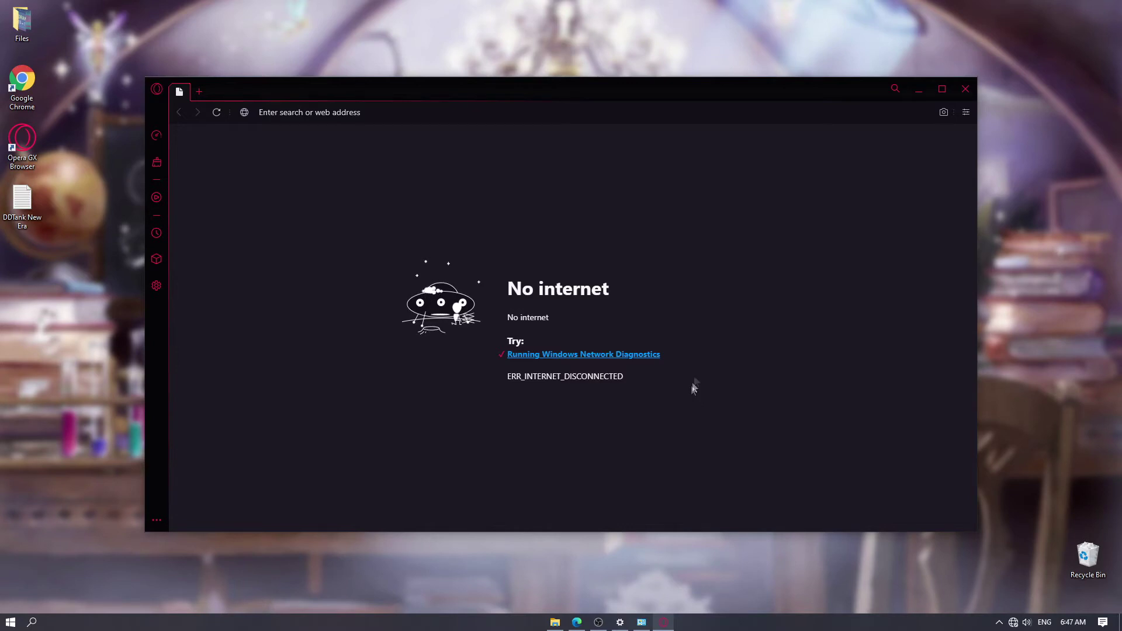
click(966, 88)
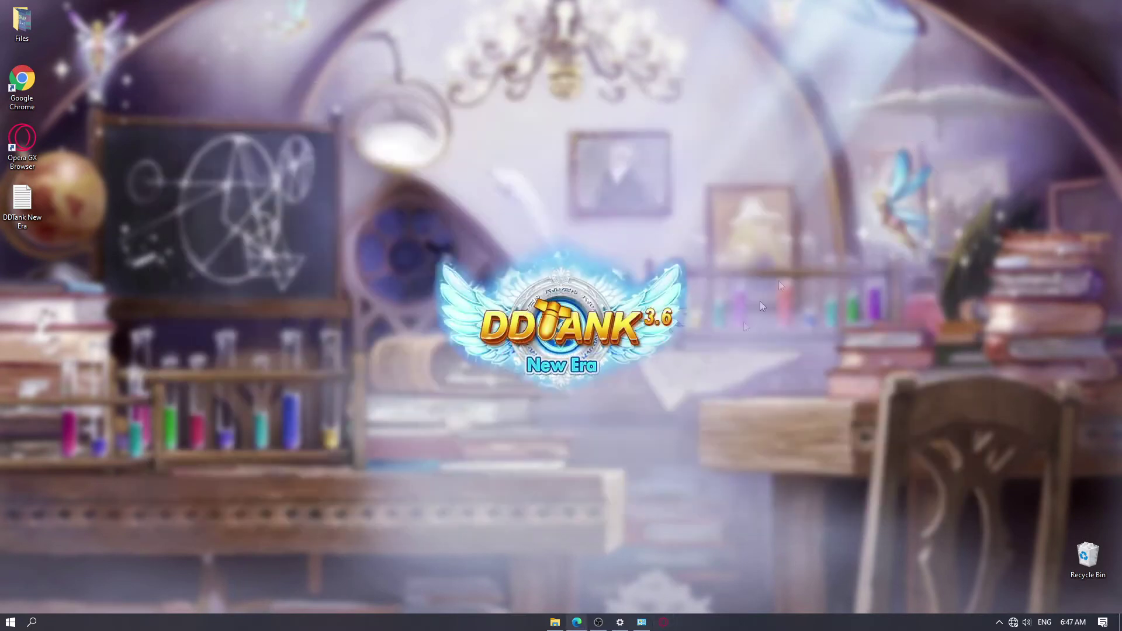
Navigate in Explorer from This PC through Local Disk (C:) and Users into the USER folder.
click(557, 623)
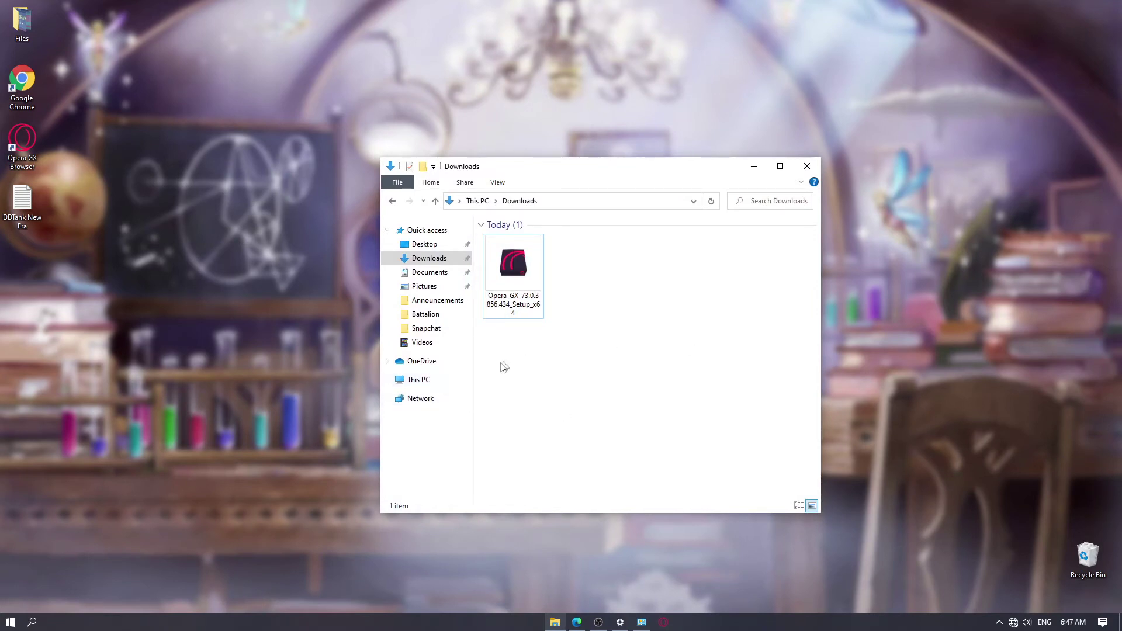
click(419, 380)
click(604, 458)
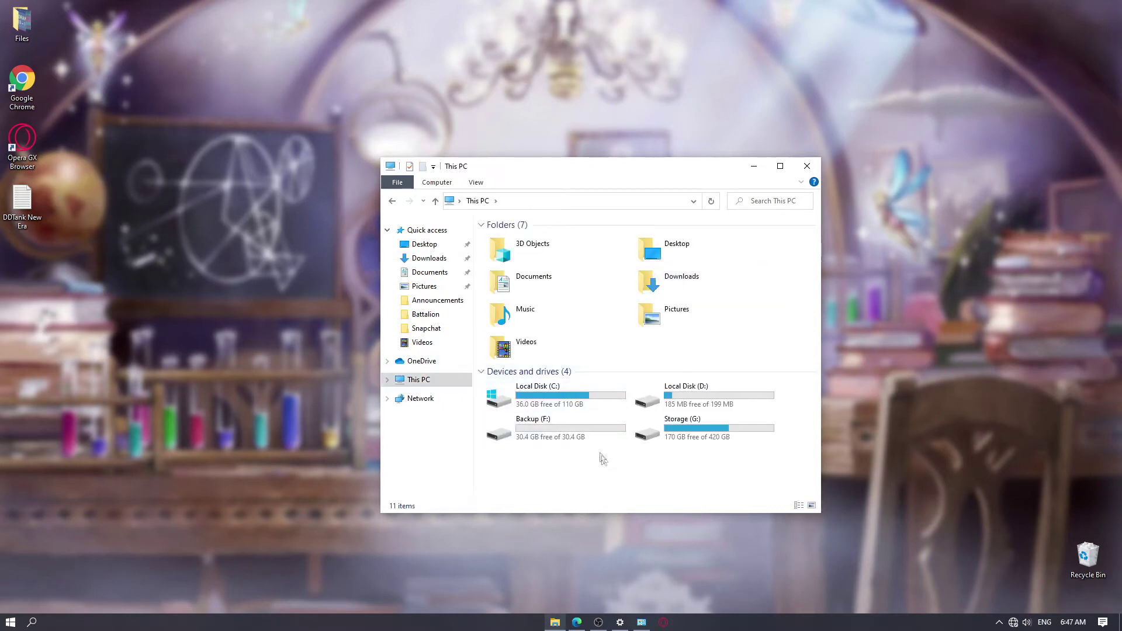
click(550, 408)
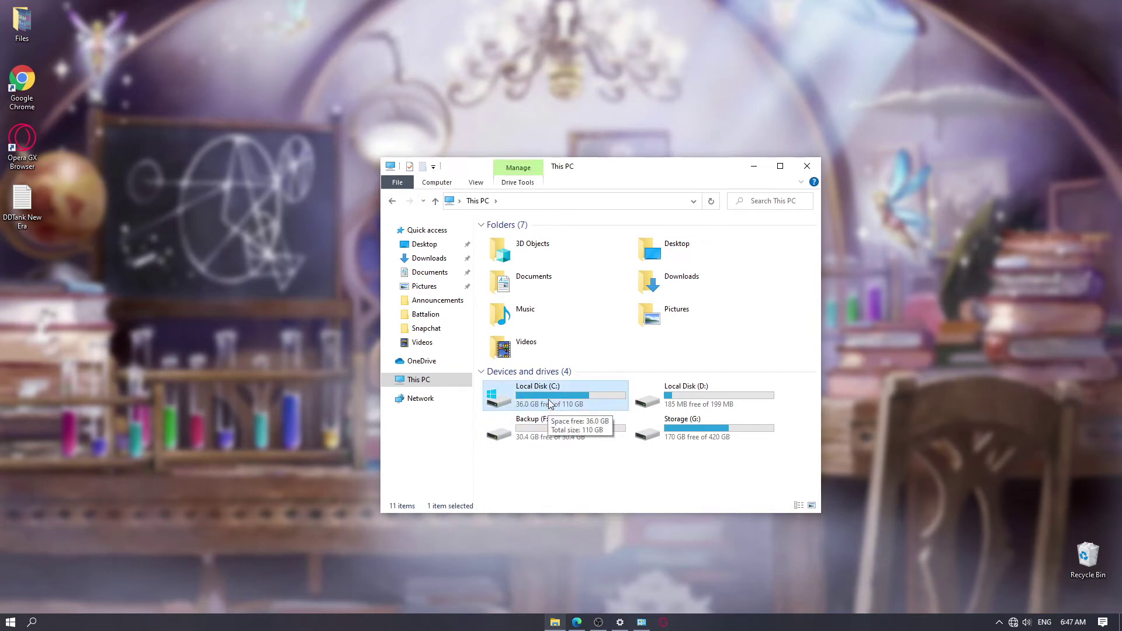
double_click(550, 403)
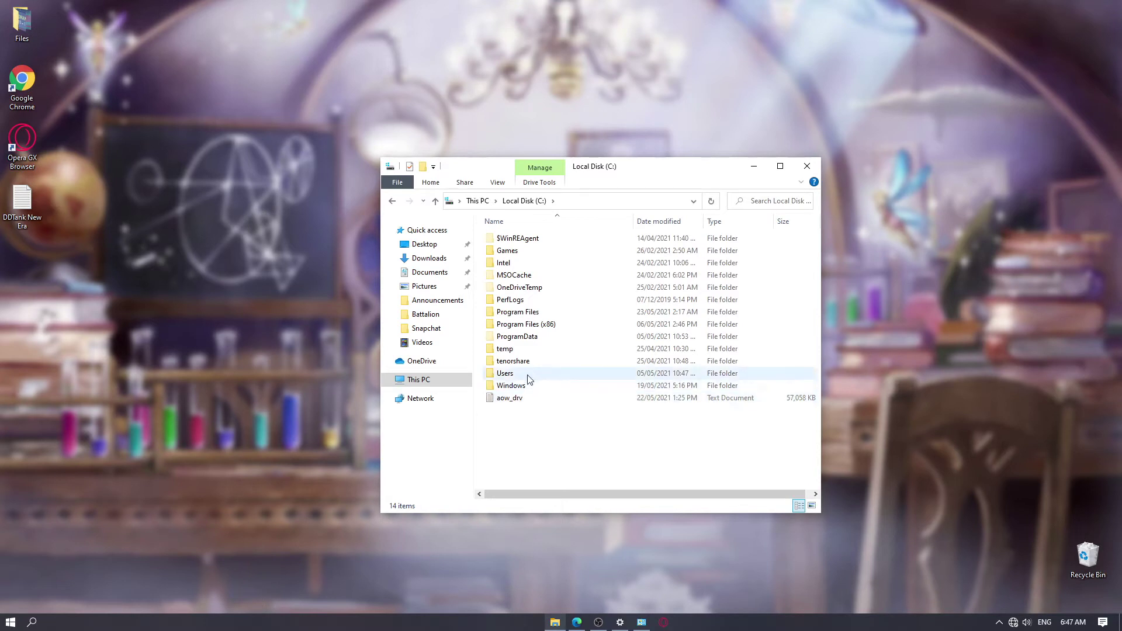
double_click(528, 376)
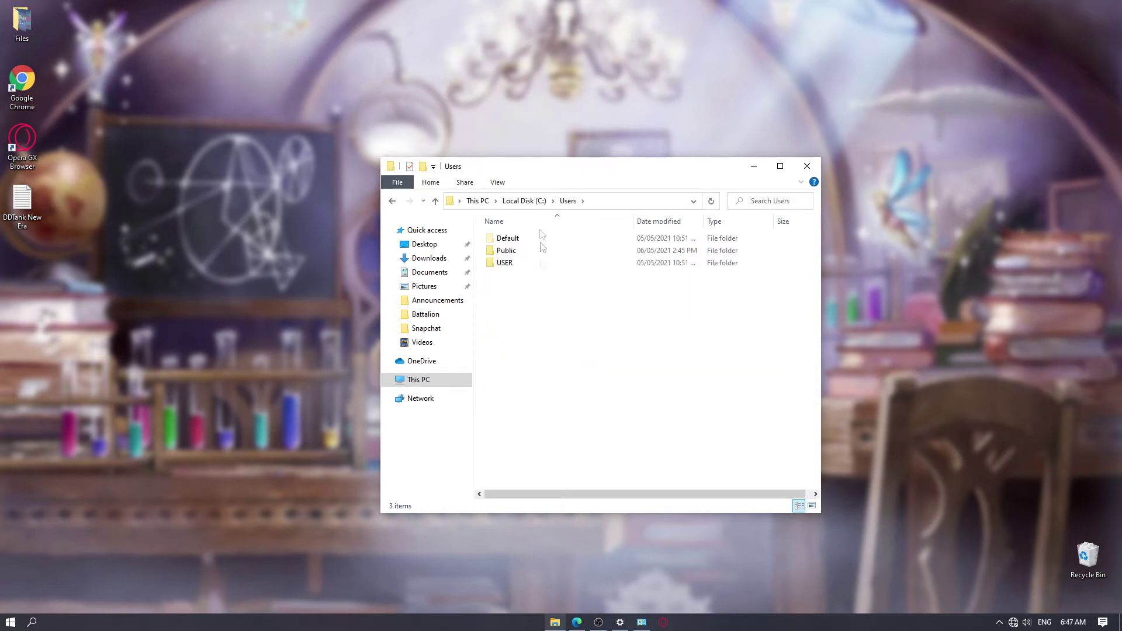
drag(588, 168, 556, 119)
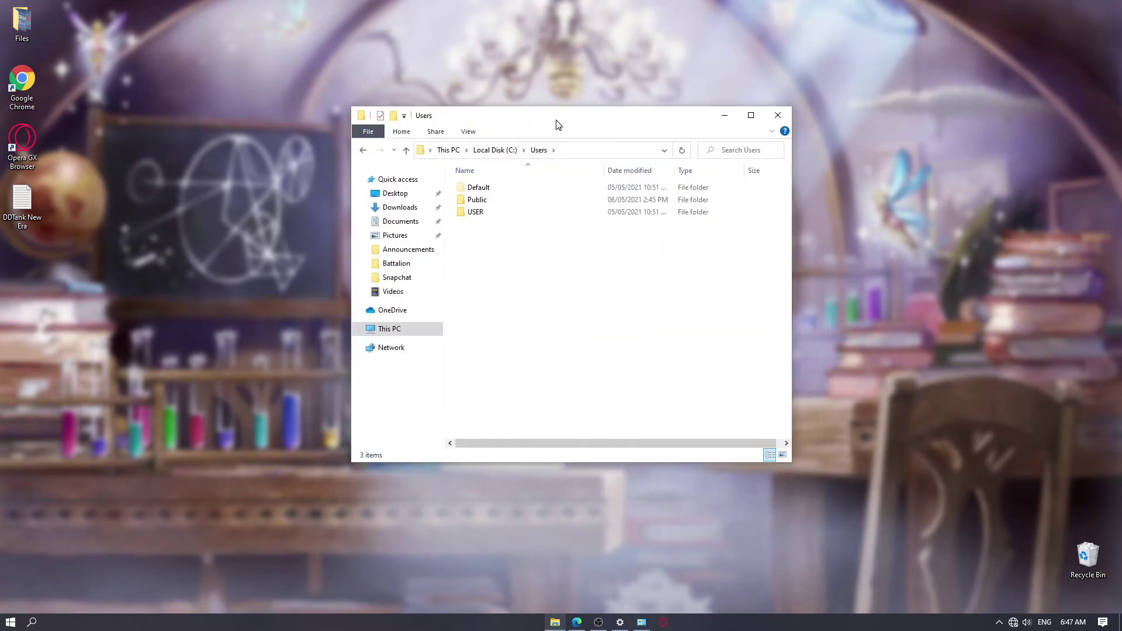
click(478, 216)
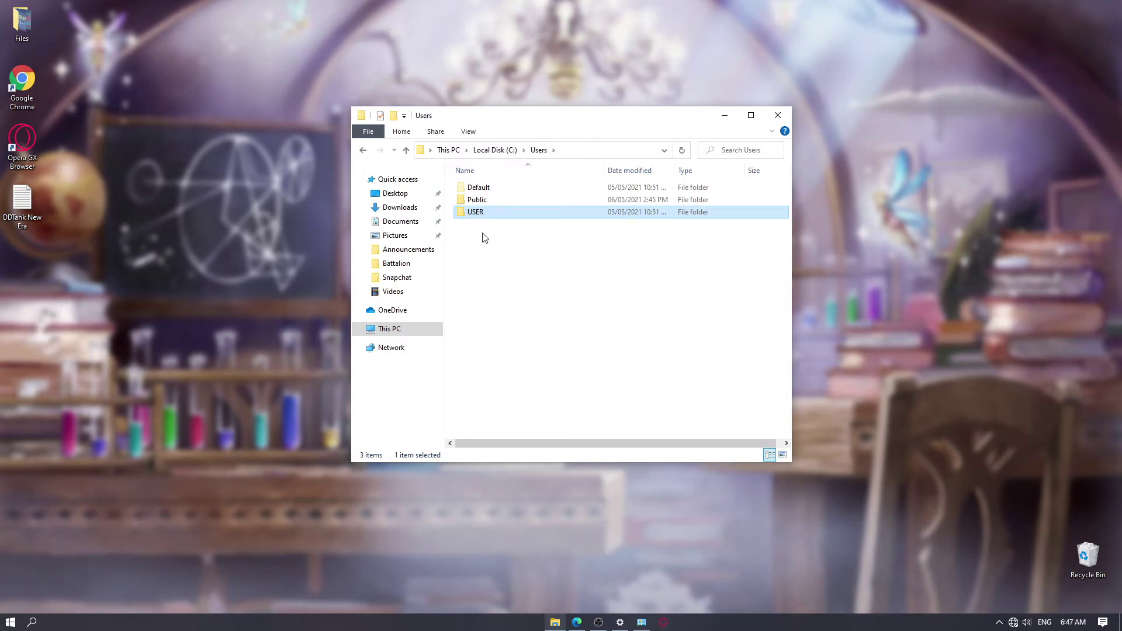
click(483, 237)
click(475, 214)
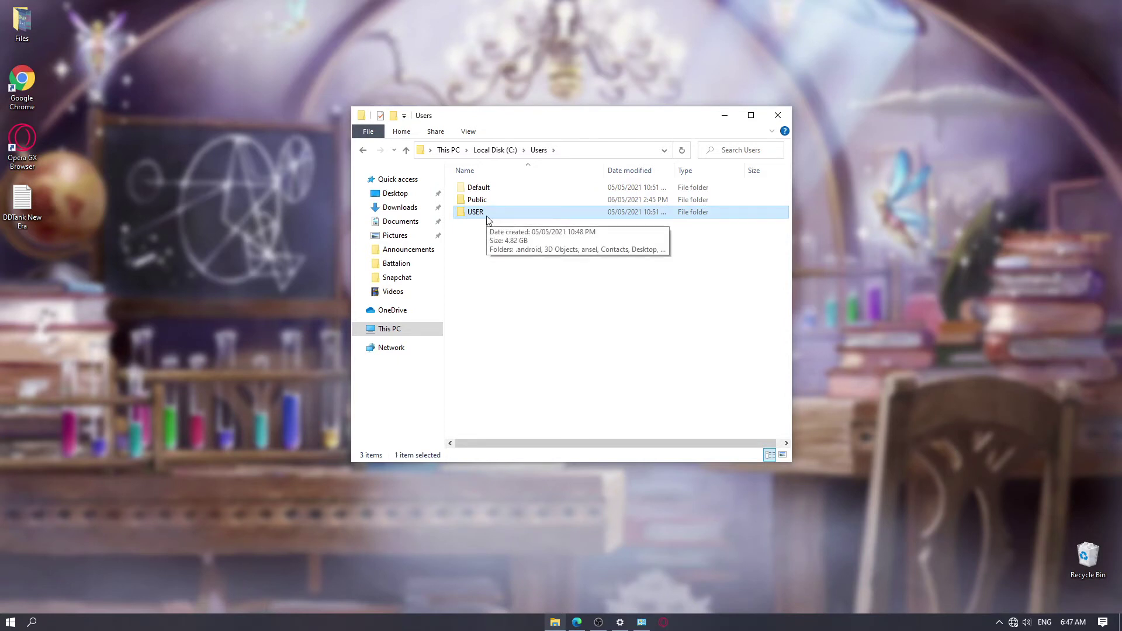
double_click(487, 215)
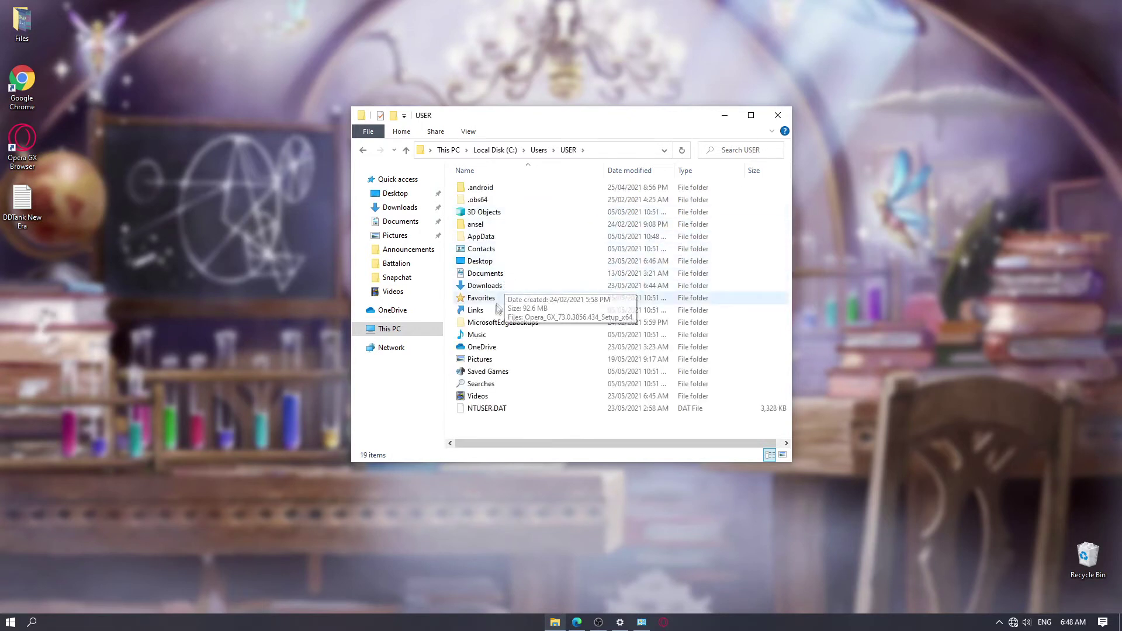
Maximize Explorer, toggle Hidden items off and back on, and open the AppData folder.
click(497, 240)
drag(538, 121, 542, 1)
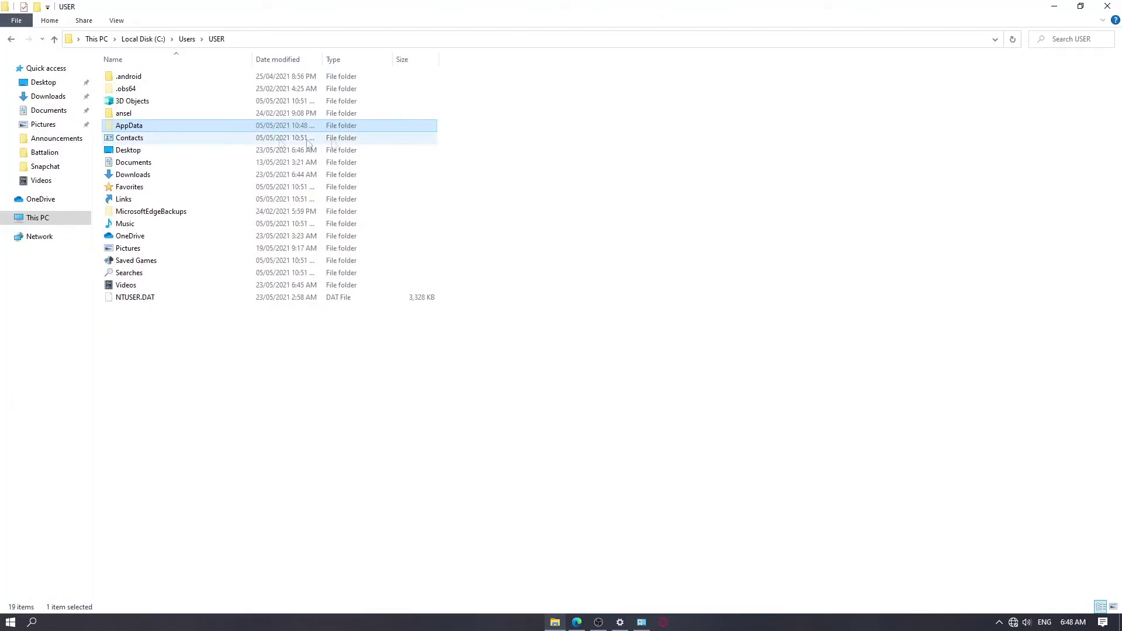
click(222, 292)
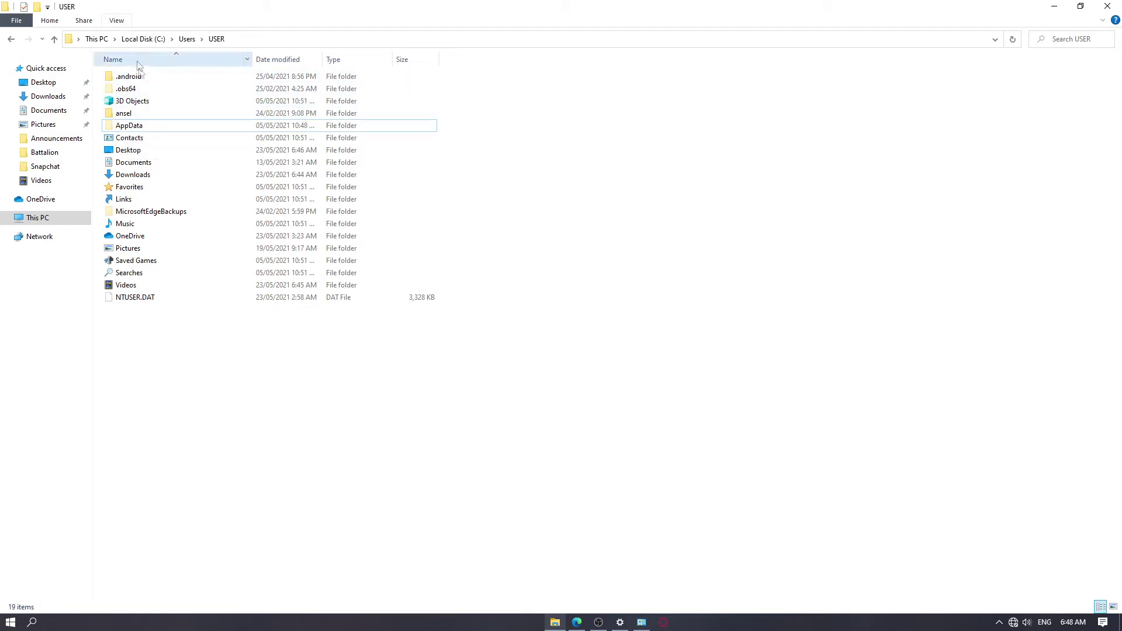
click(116, 20)
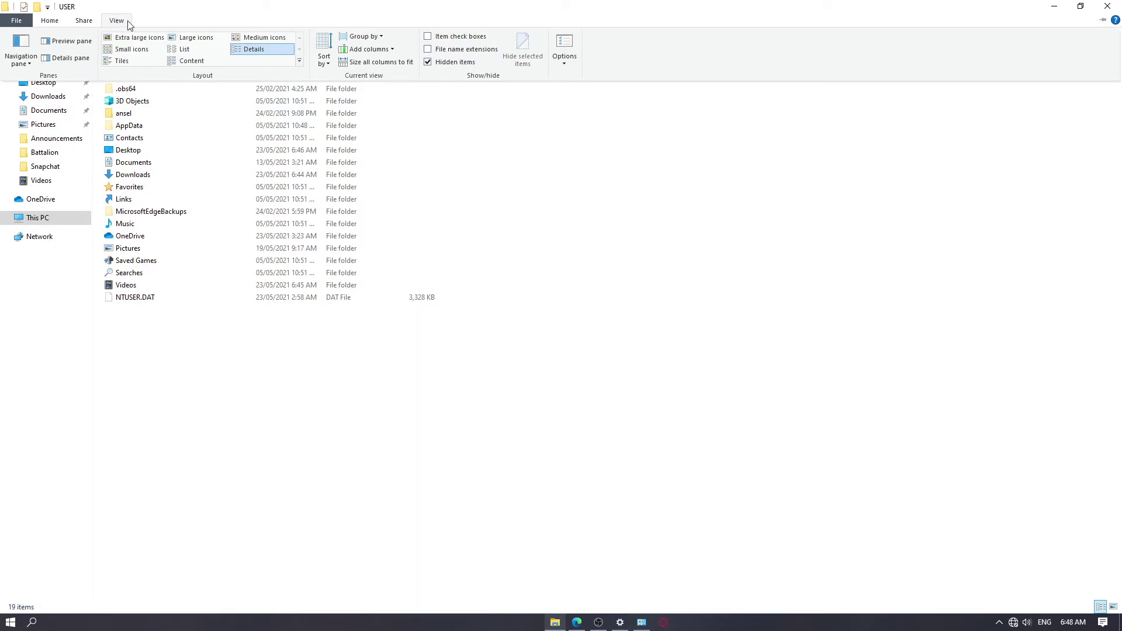
click(428, 63)
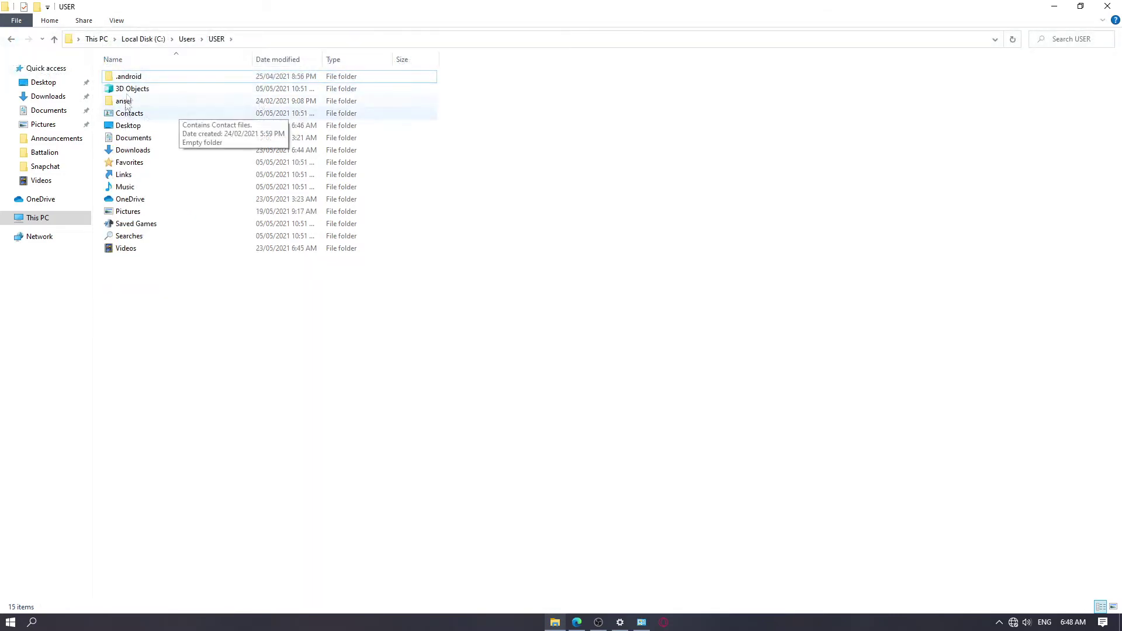
click(117, 21)
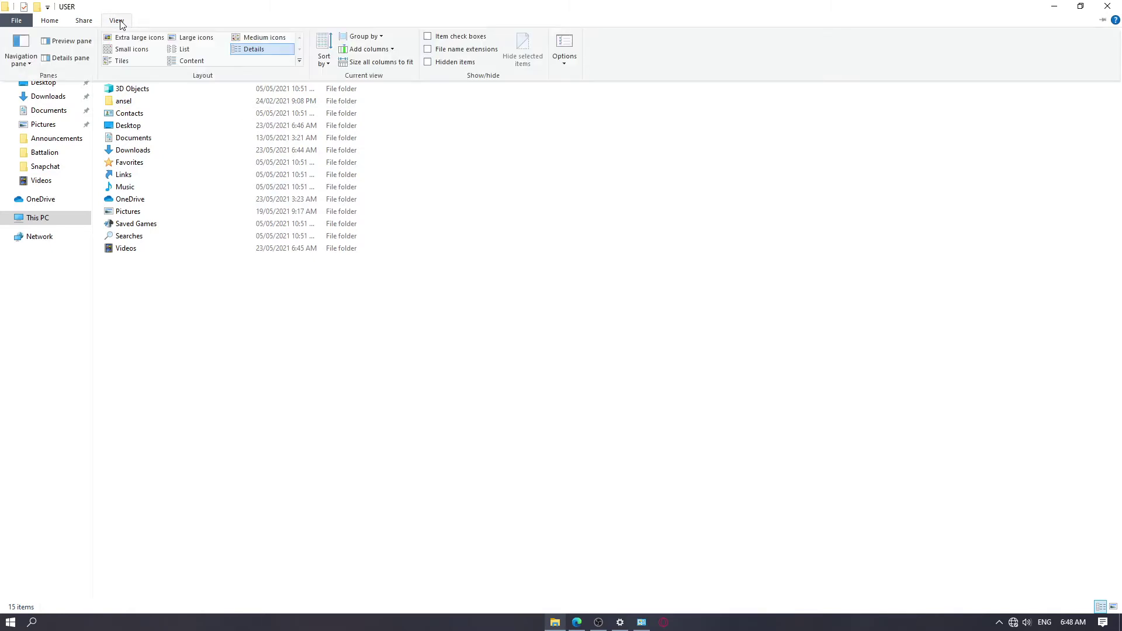
click(442, 63)
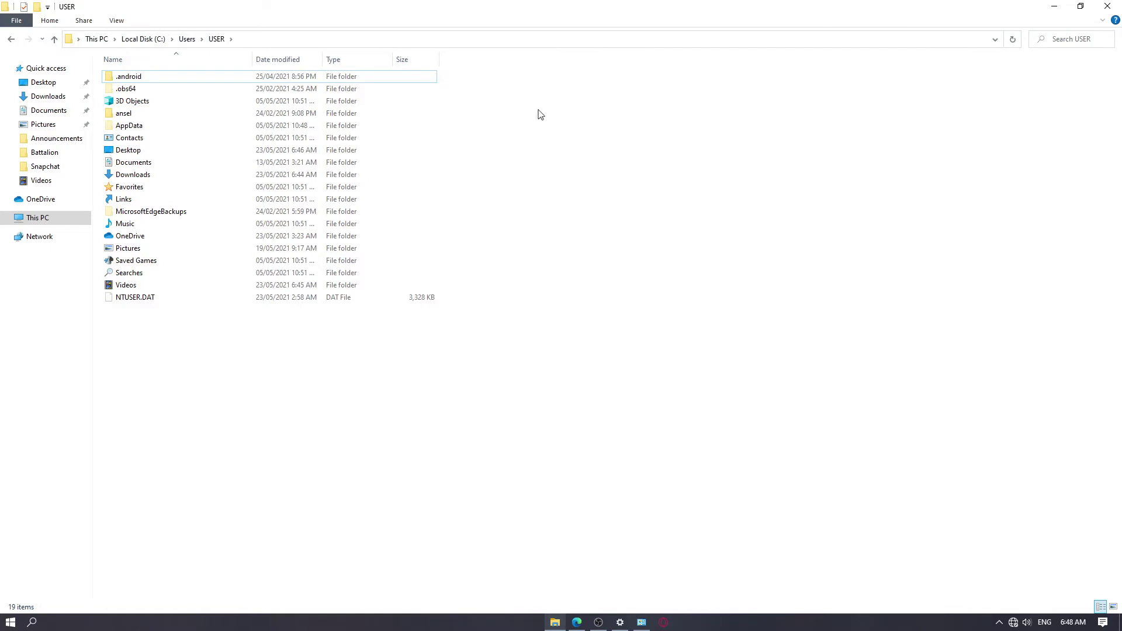
double_click(175, 128)
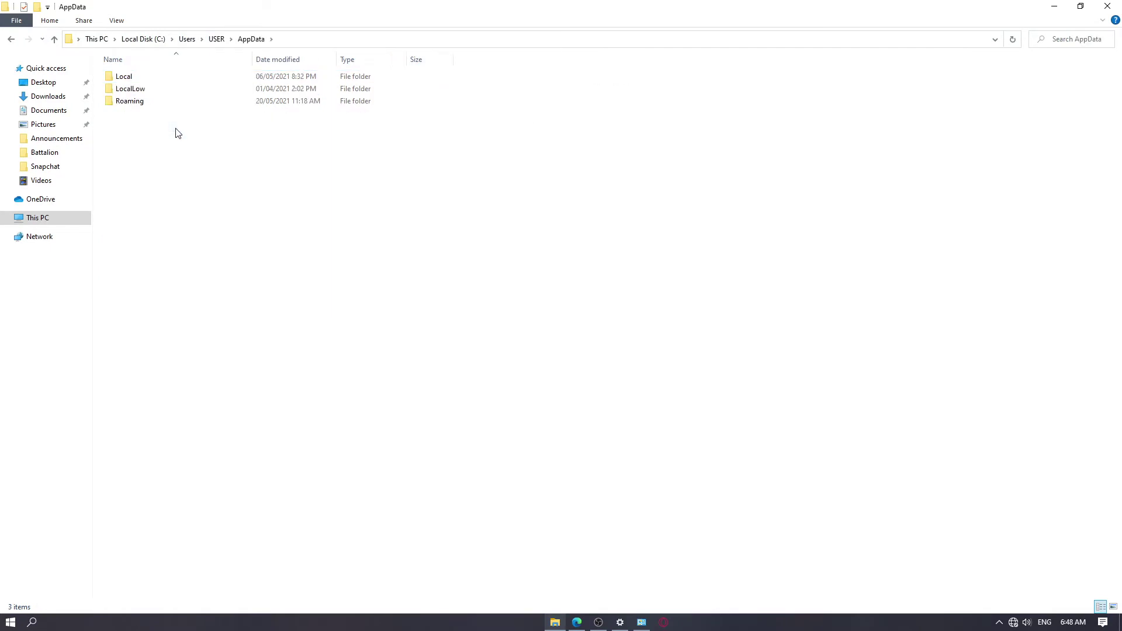
Go to Local > Programs > Opera GX > 73.0.3856.434_0.
double_click(146, 78)
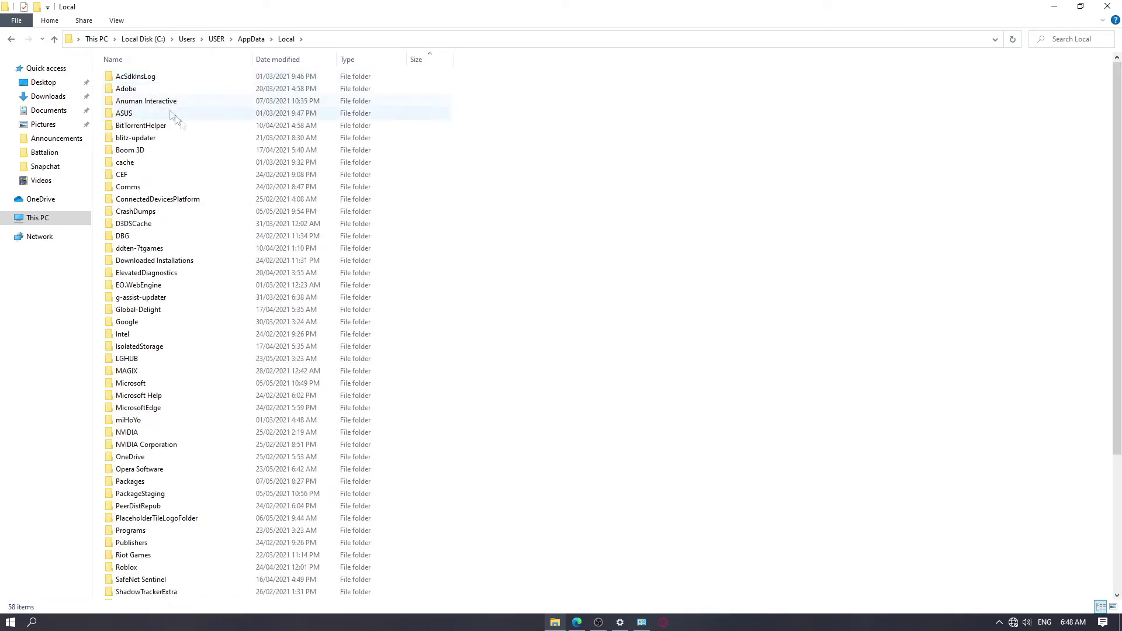
scroll(237, 403, down, 2)
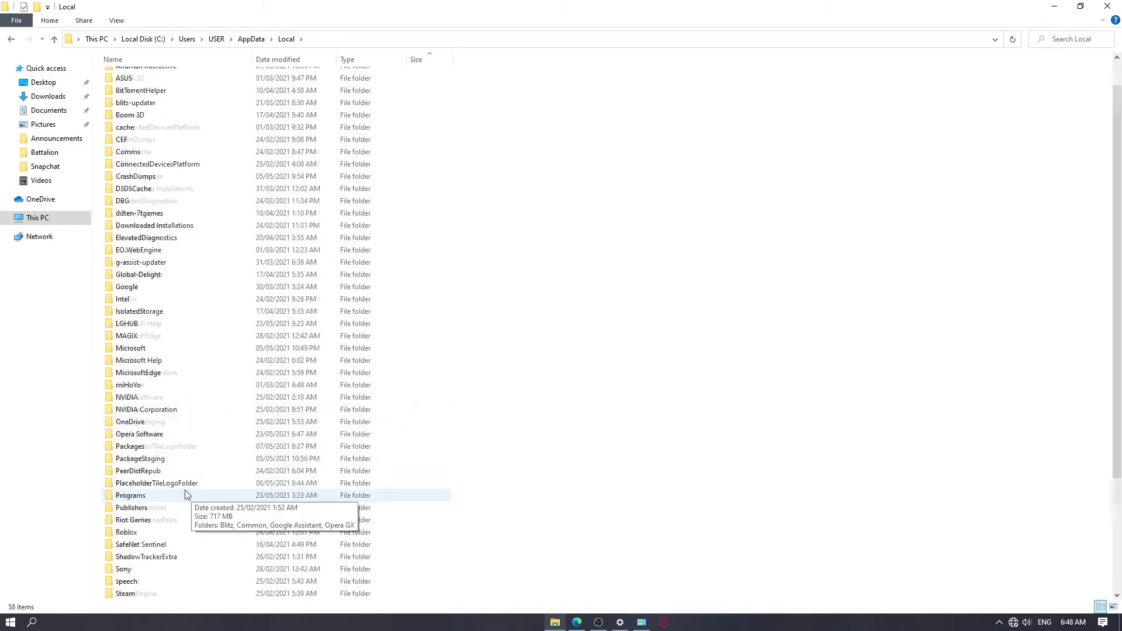
double_click(150, 460)
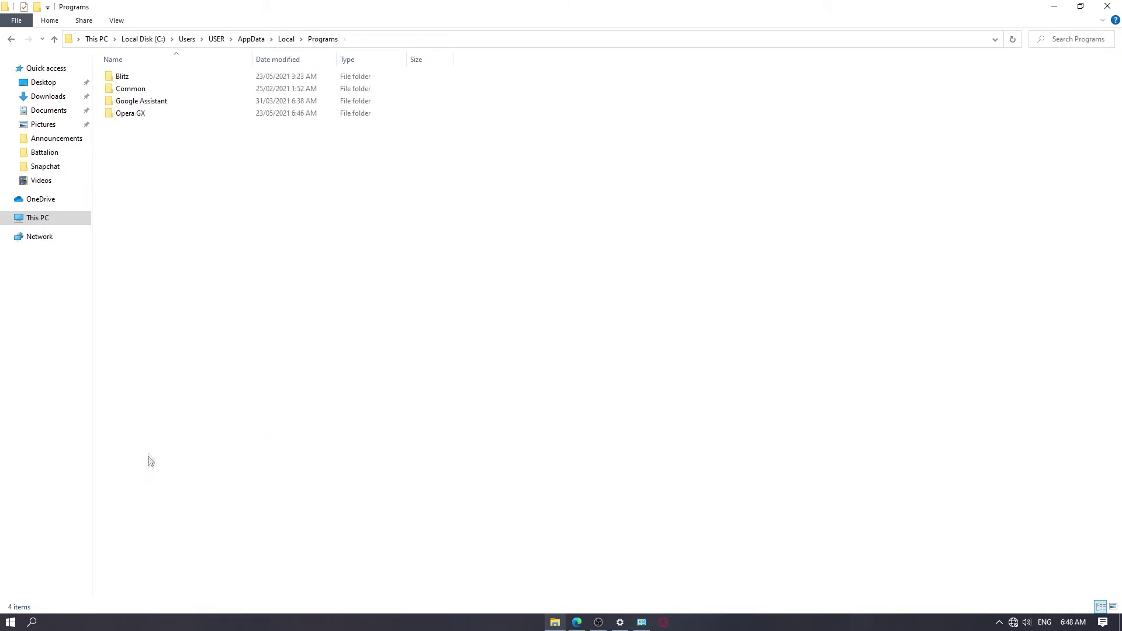
double_click(156, 117)
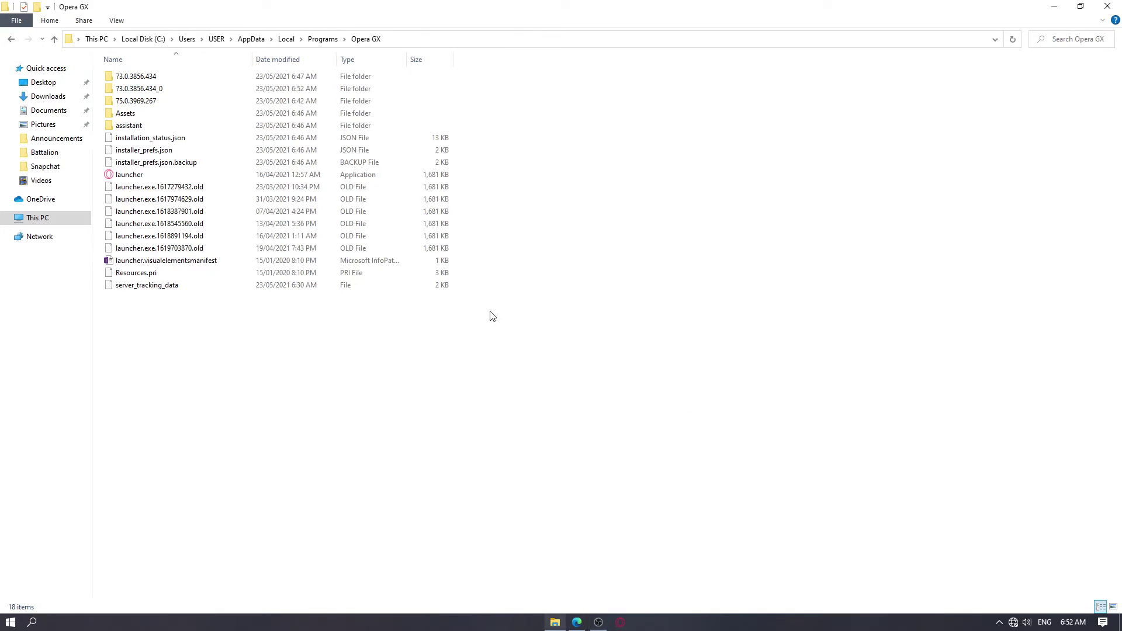
double_click(161, 93)
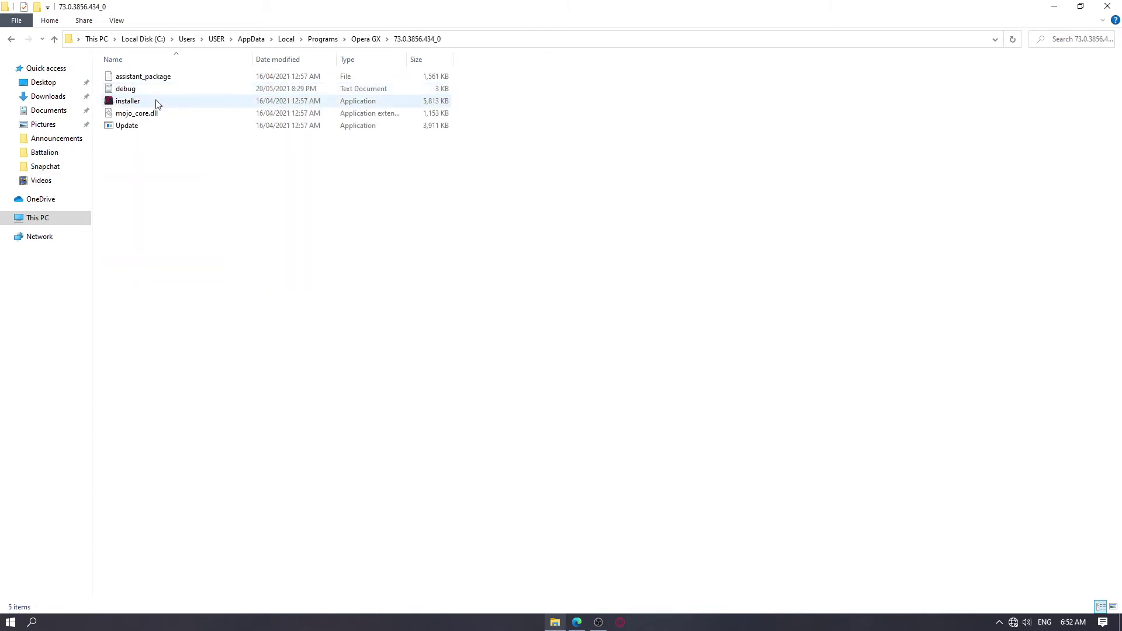
Rename the Update application to 'jfkdasjflkdsa'.
click(147, 126)
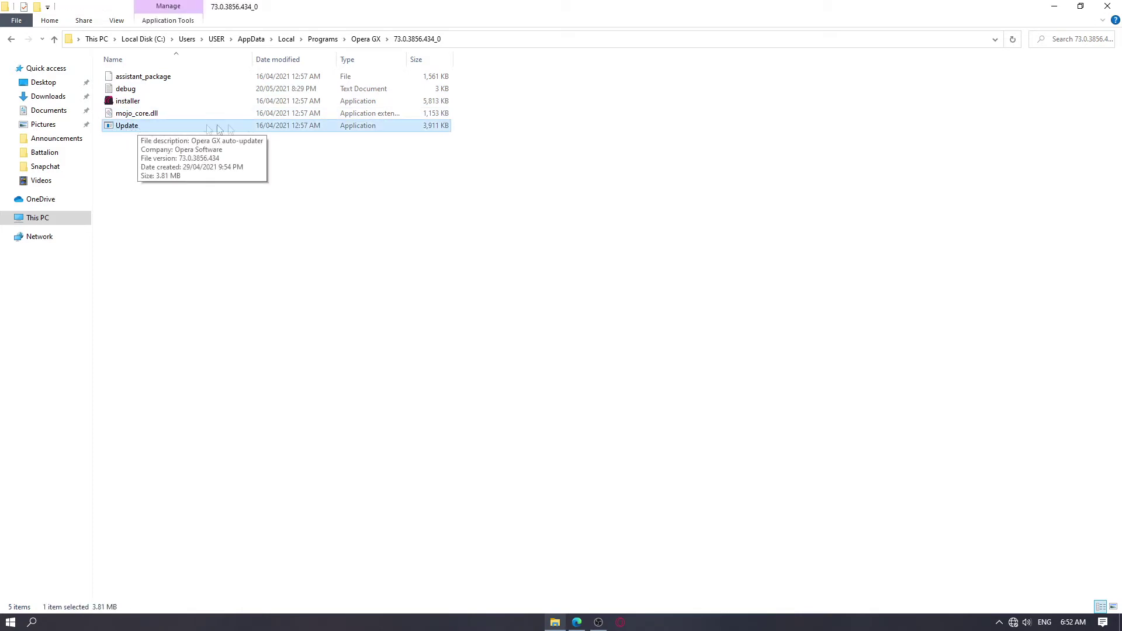
right_click(138, 132)
click(197, 413)
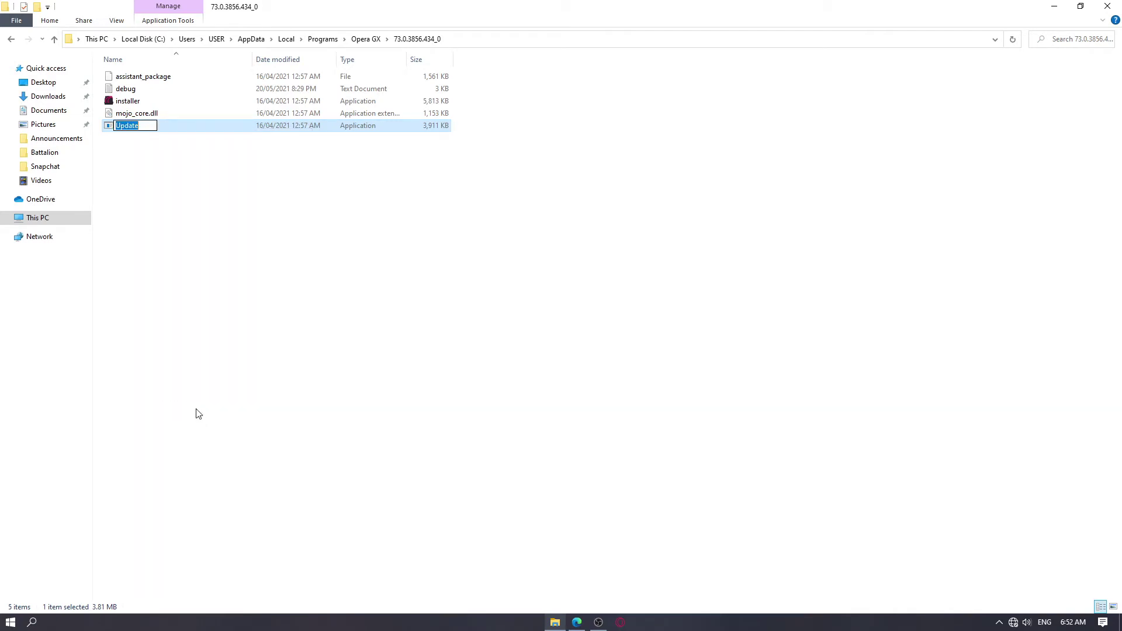
text(jfkdasjflkdsa)
key(Return)
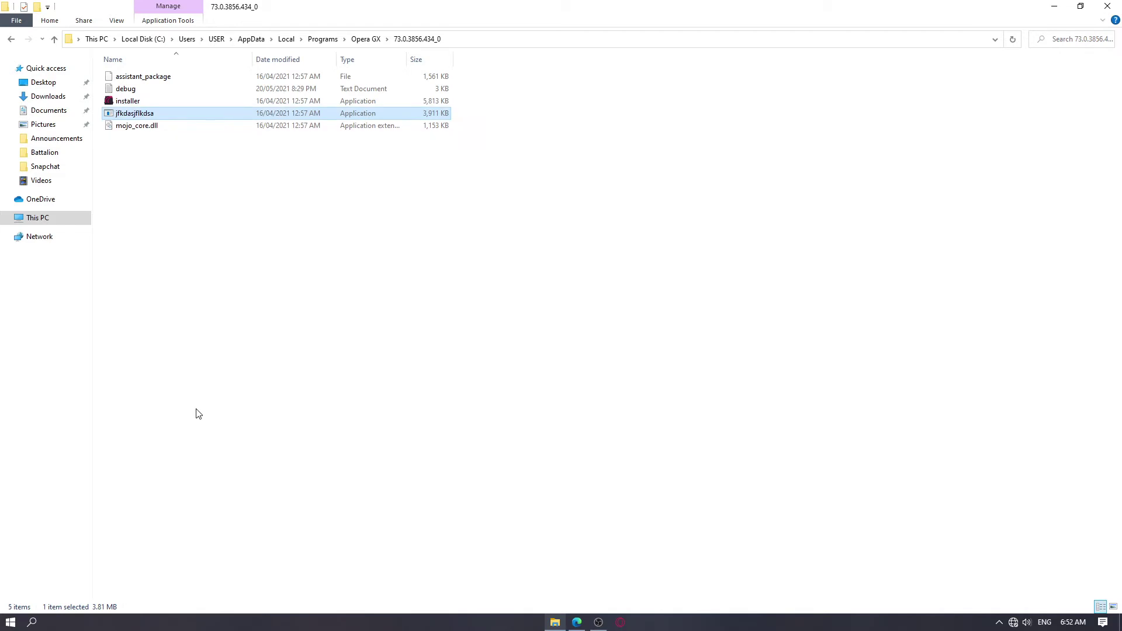
click(196, 409)
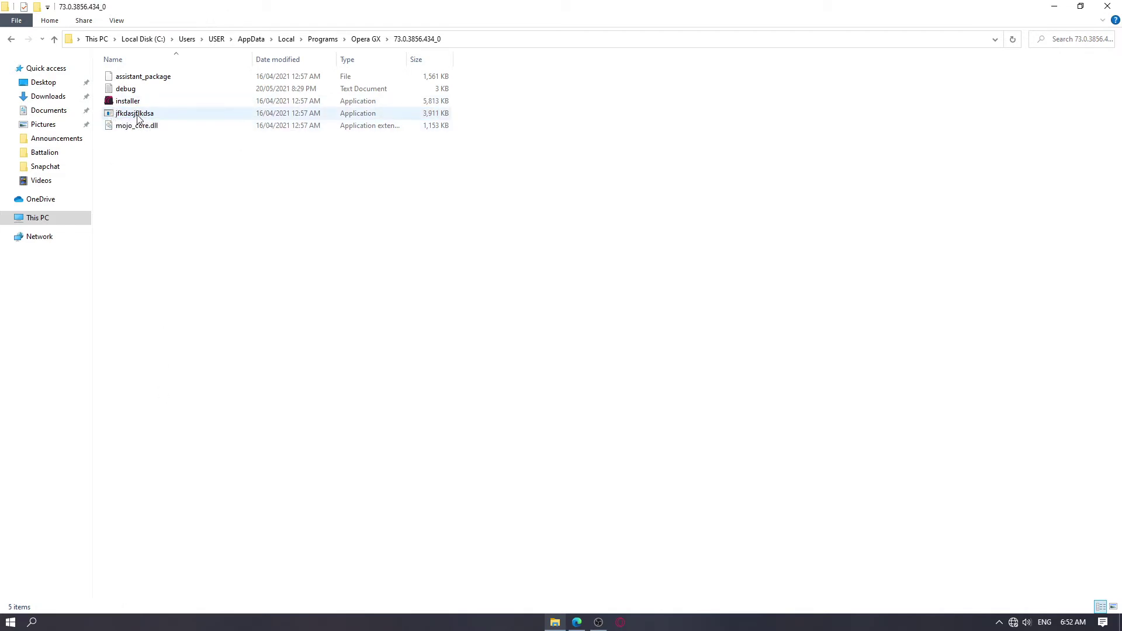
mouse_move(137, 119)
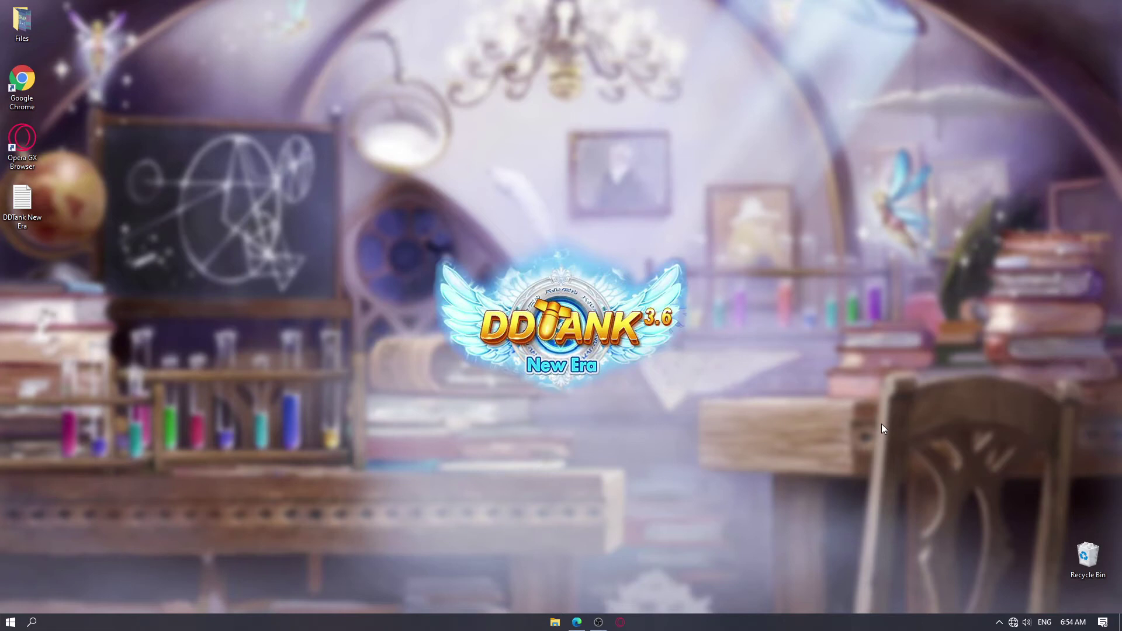
Enable the disabled Ethernet adapter in Network Connections, then close Network Connections and Settings.
right_click(1013, 621)
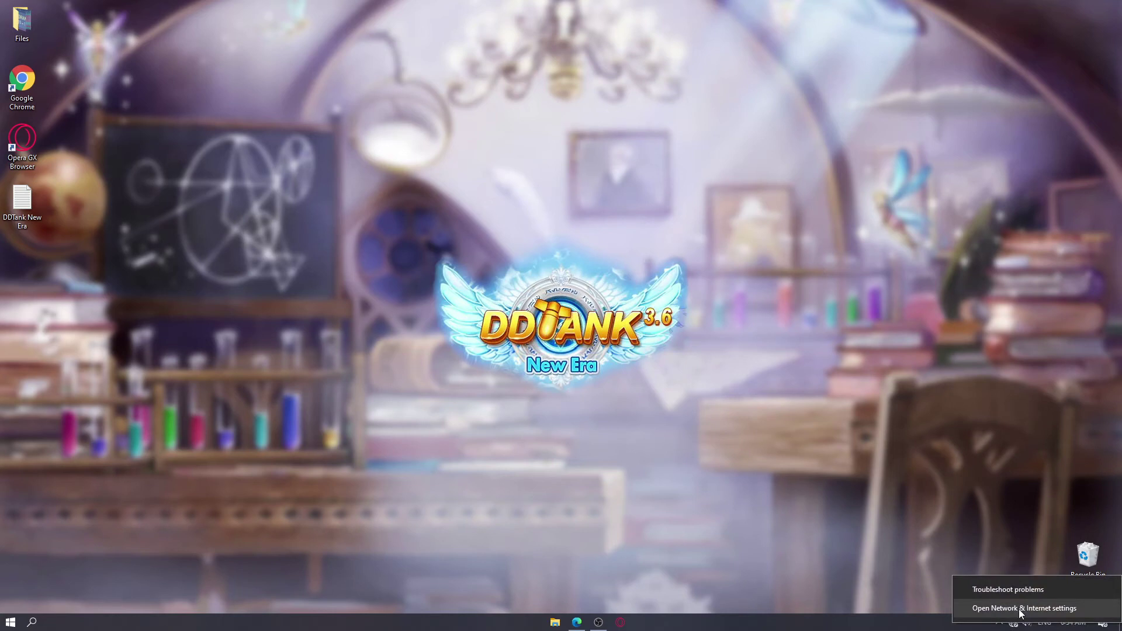
click(1020, 610)
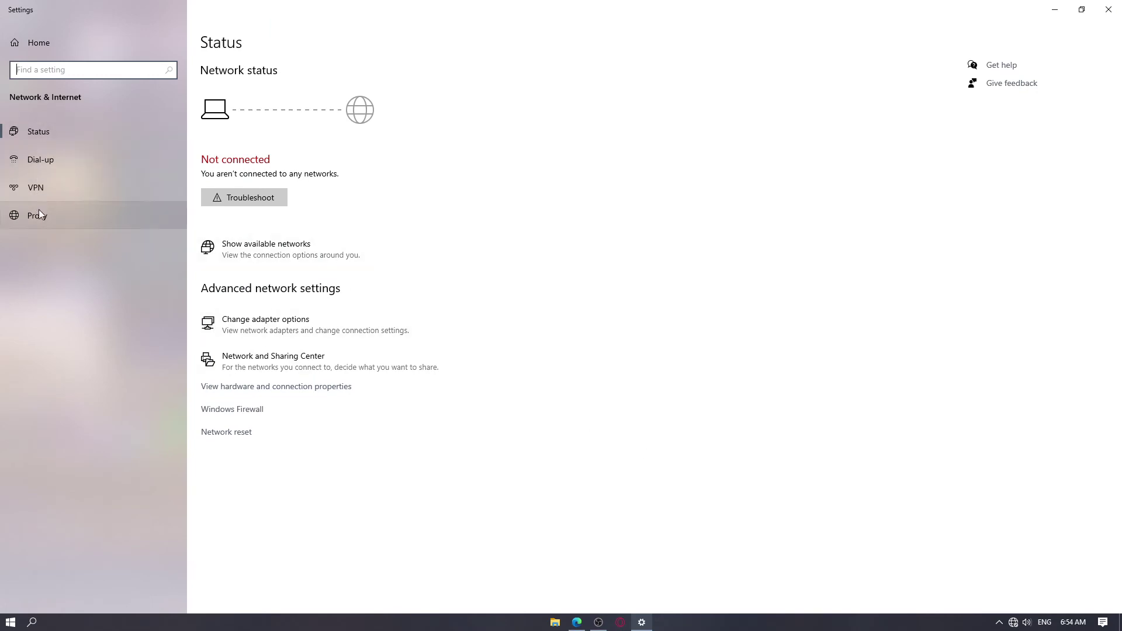
click(246, 325)
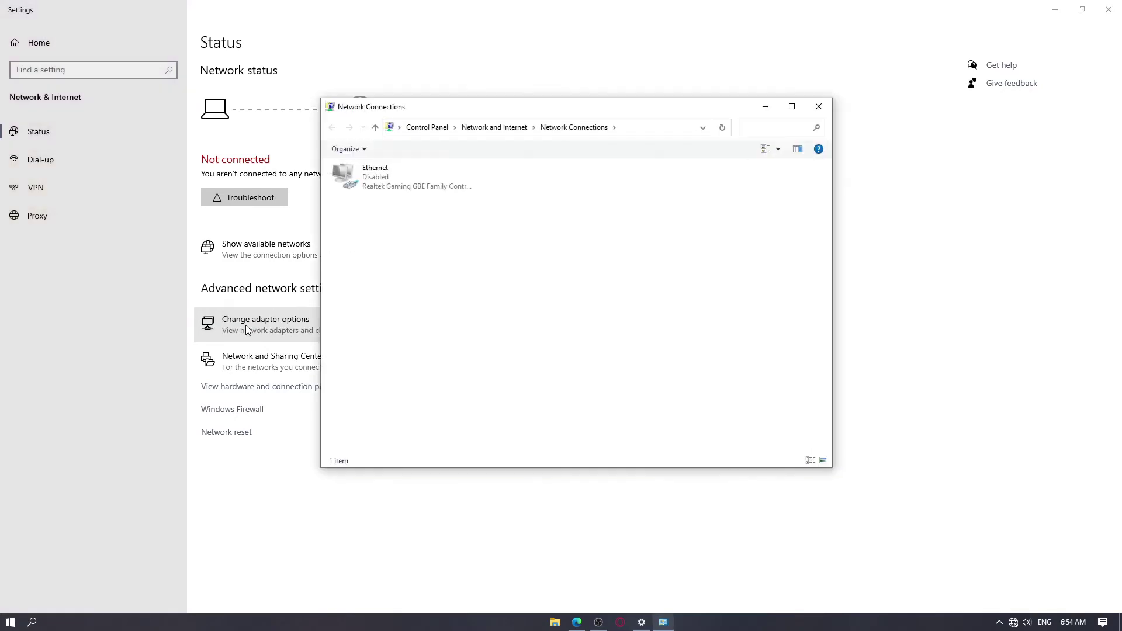
click(388, 176)
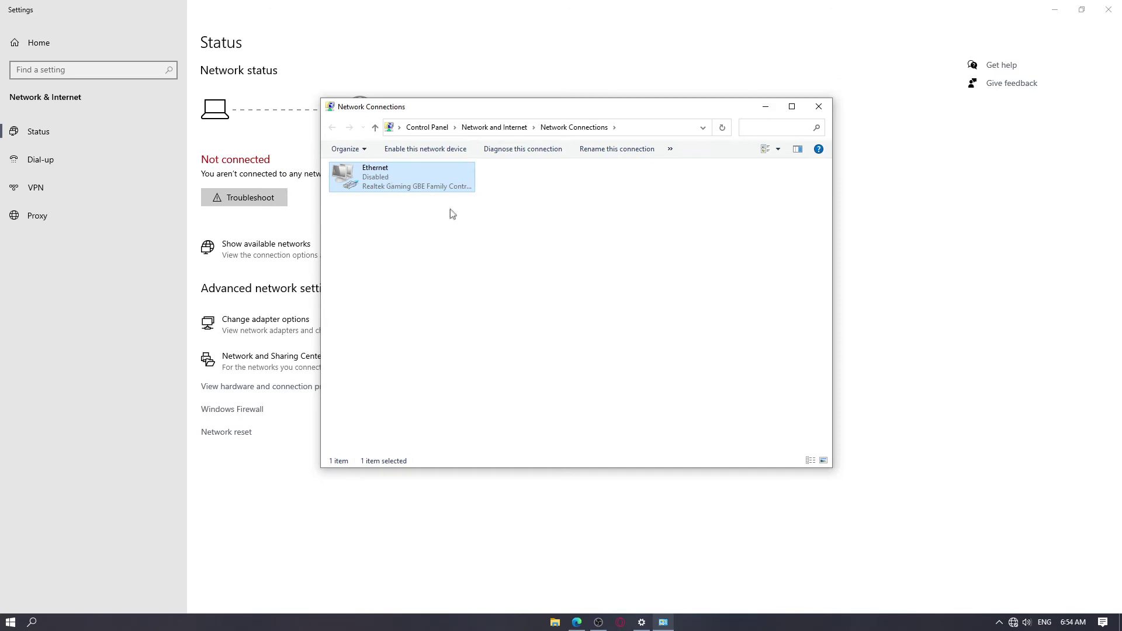
click(433, 152)
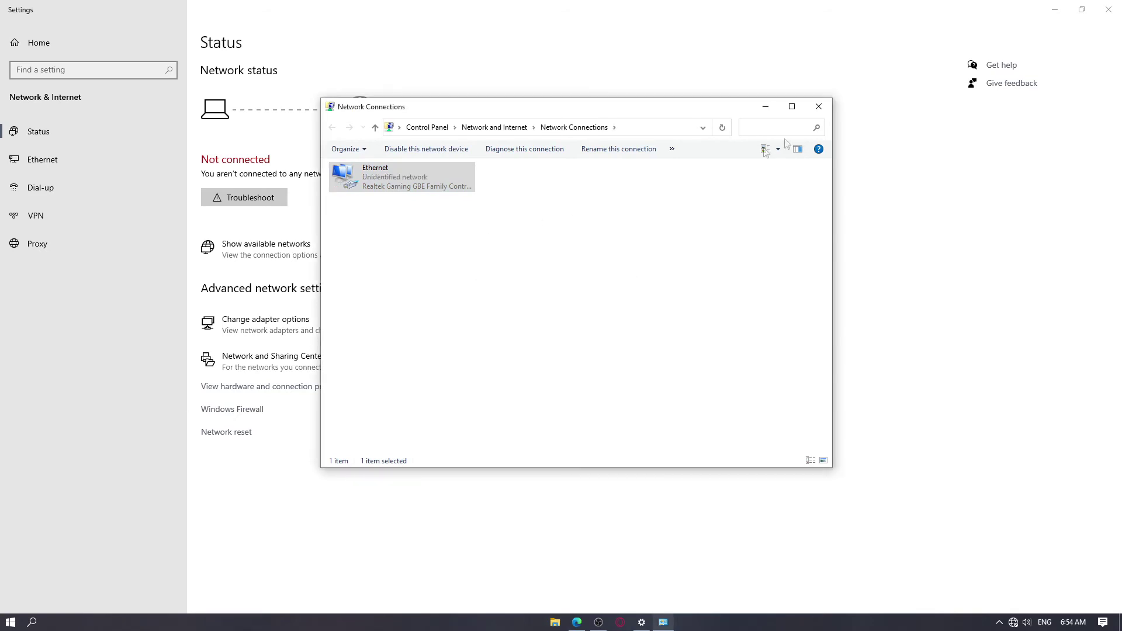
click(819, 106)
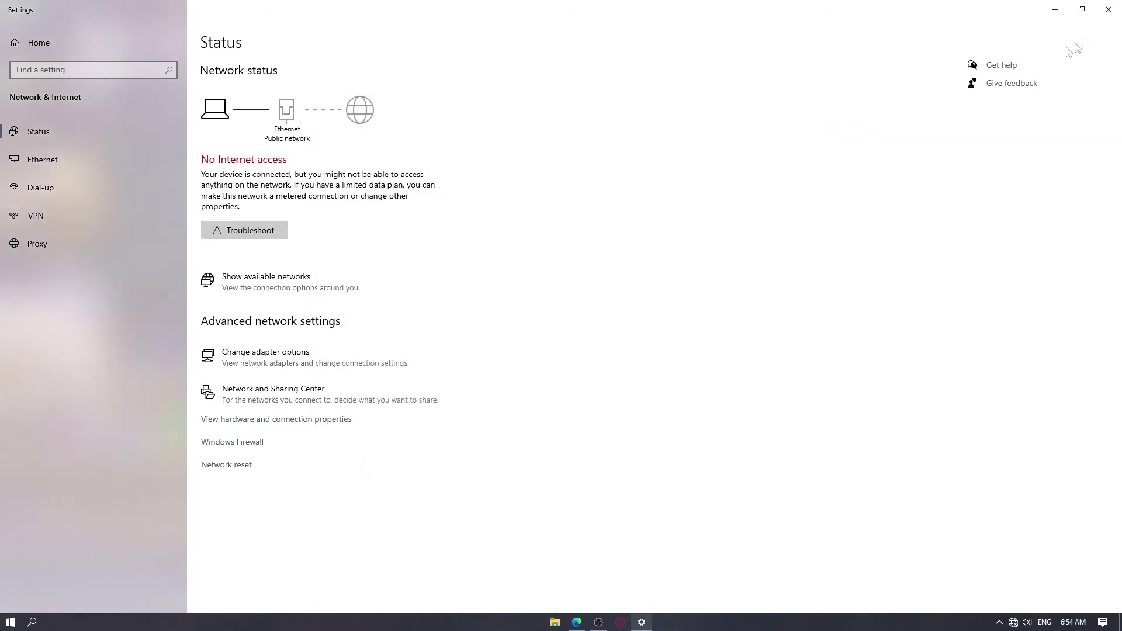
click(1112, 6)
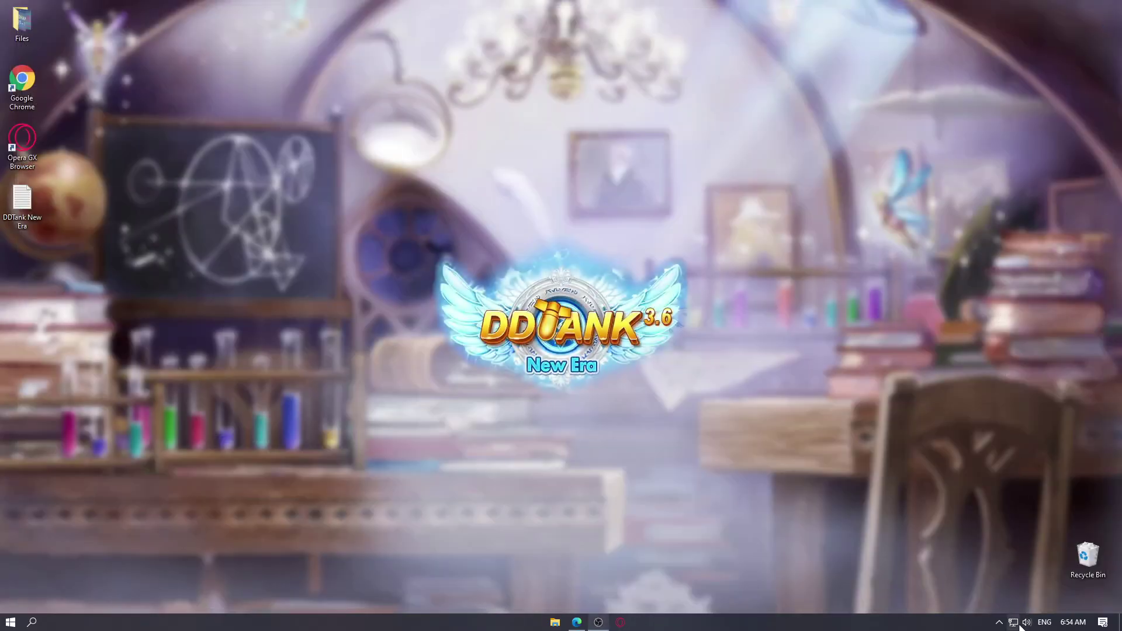
Launch Opera GX from the taskbar; its Update & Recovery page shows version 73.0.3856.434.
click(620, 622)
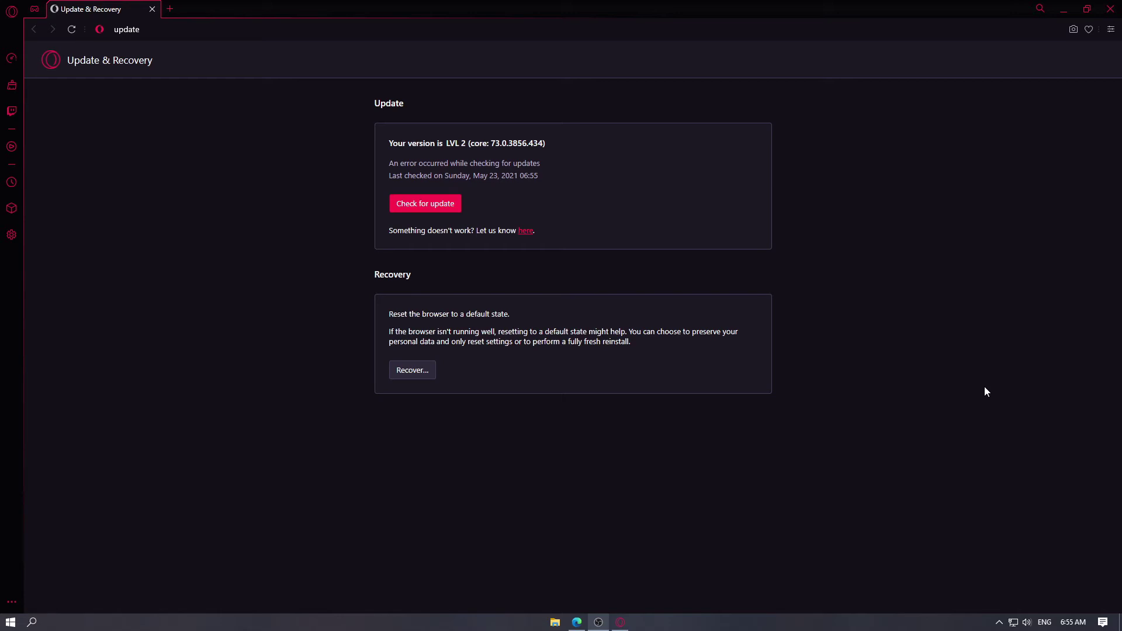
Go to ddten.7tgames.com in the address bar.
click(235, 30)
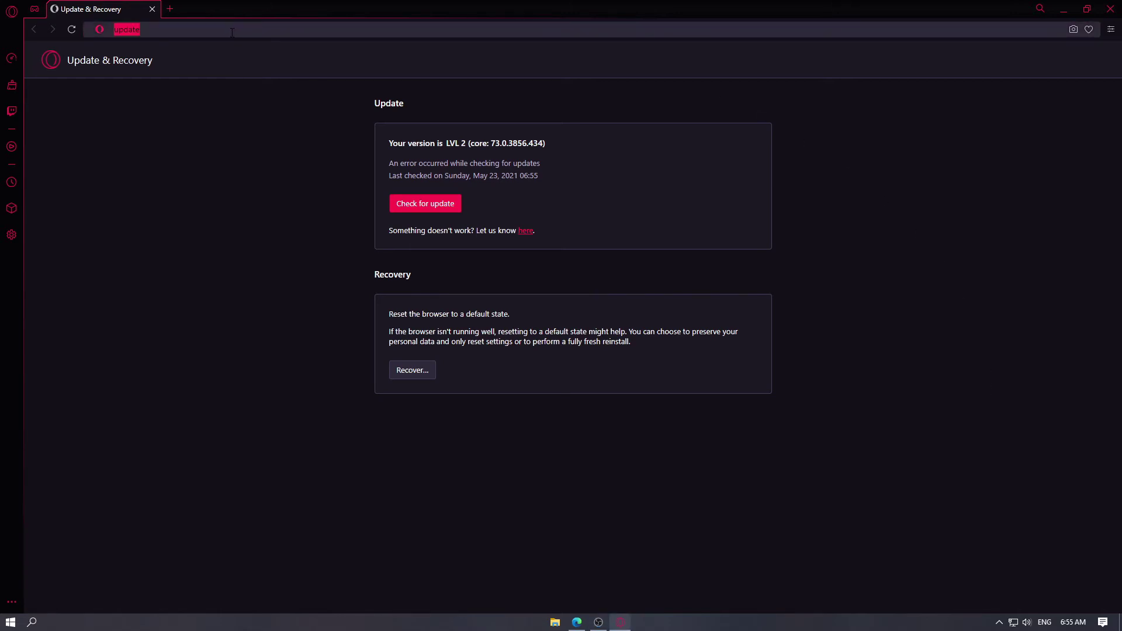
text(ddten)
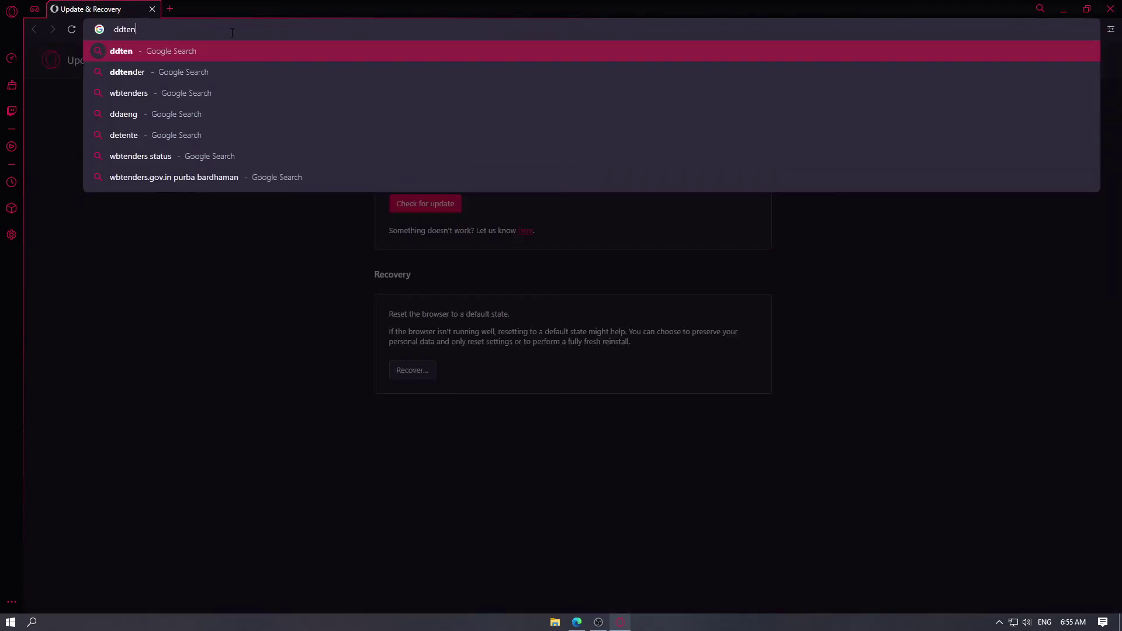
text(.)
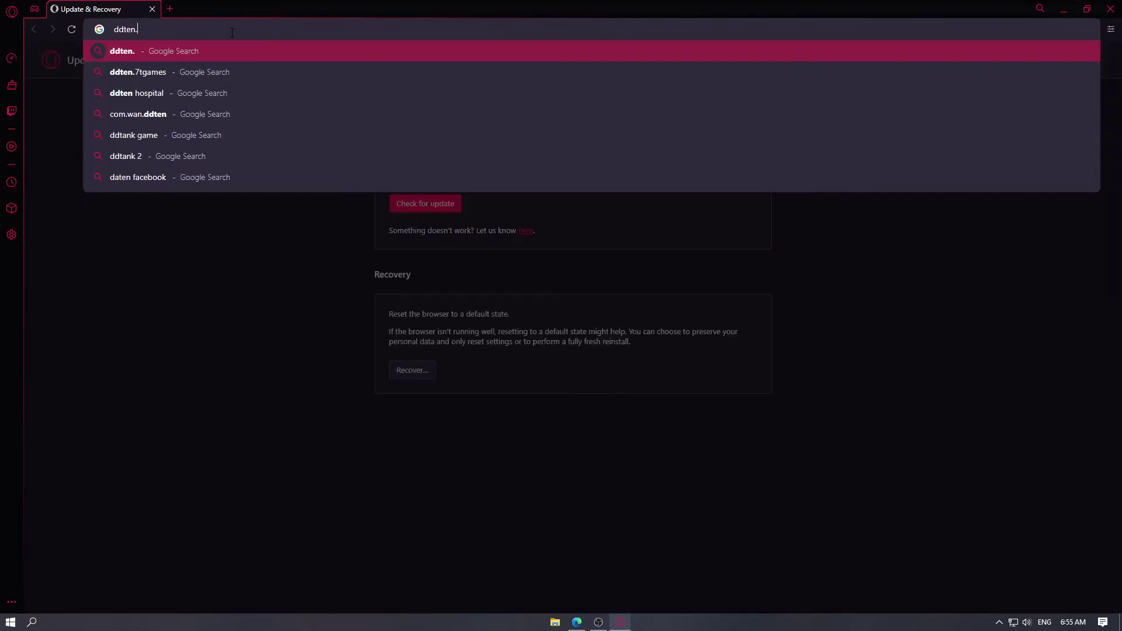
text(7tgames.com)
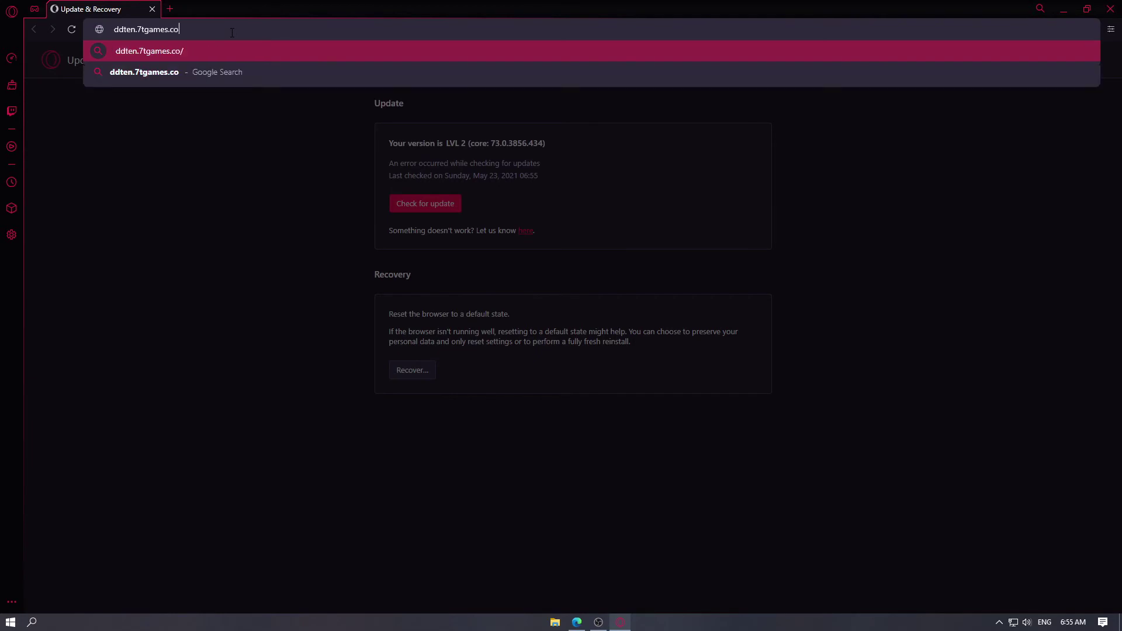
key(Return)
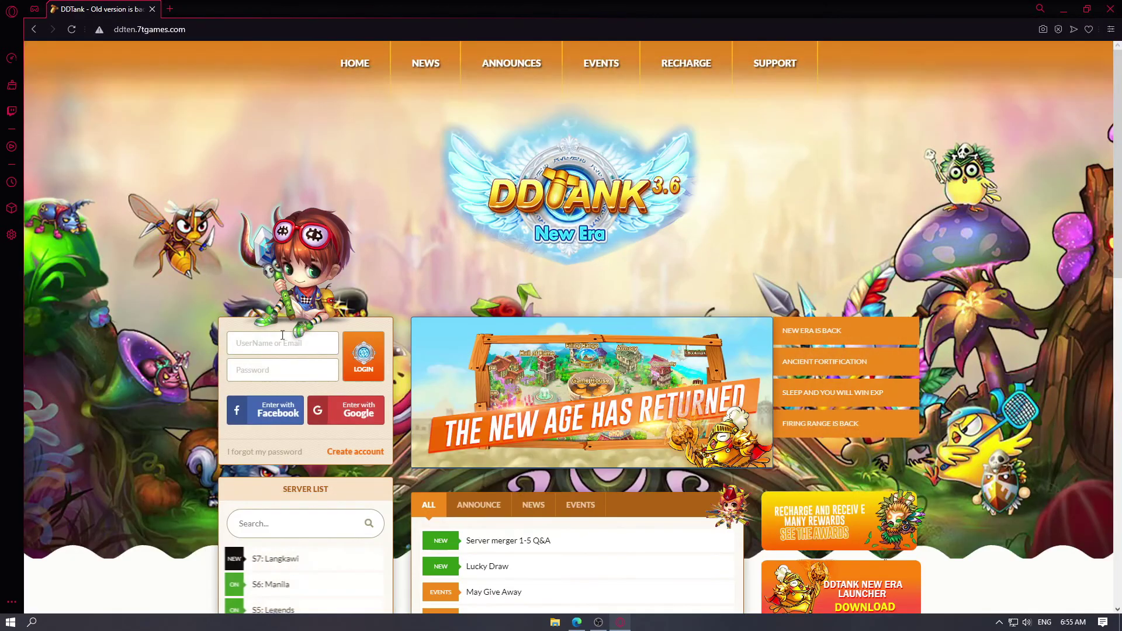
Sign in with the game account's username and password.
click(277, 347)
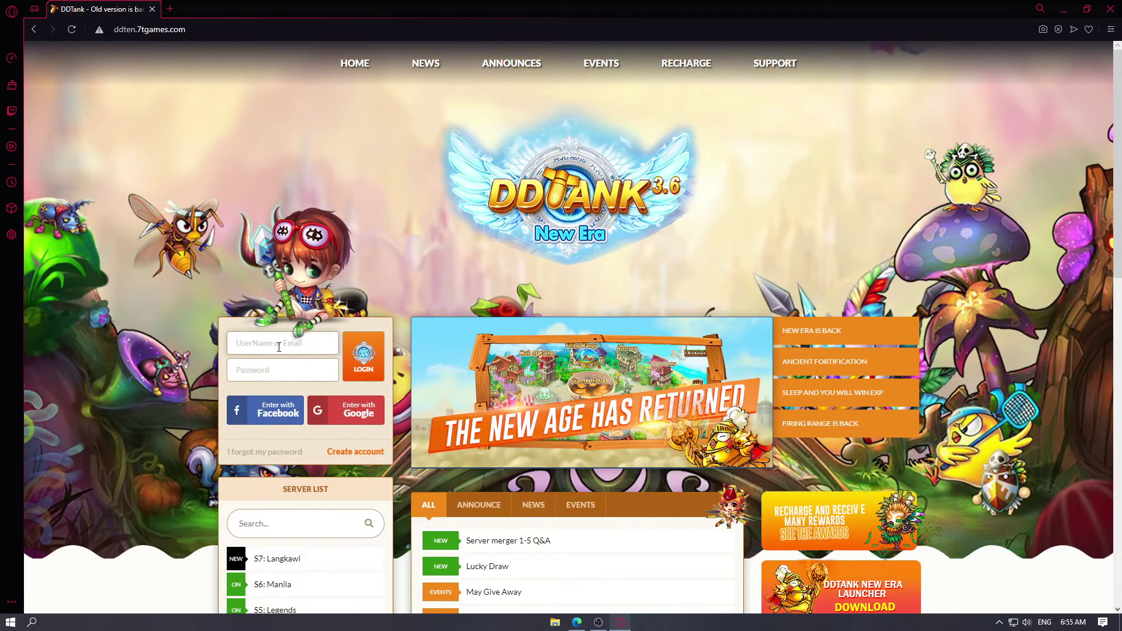
text(galaxyddt)
key(Tab)
text(••)
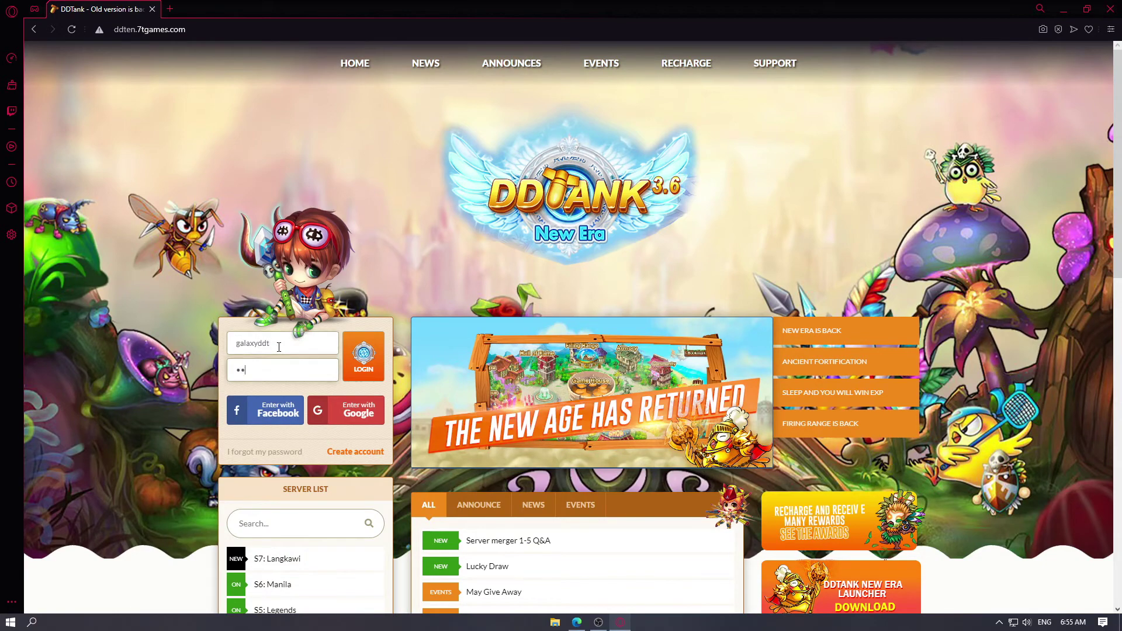
text(••••••)
key(Return)
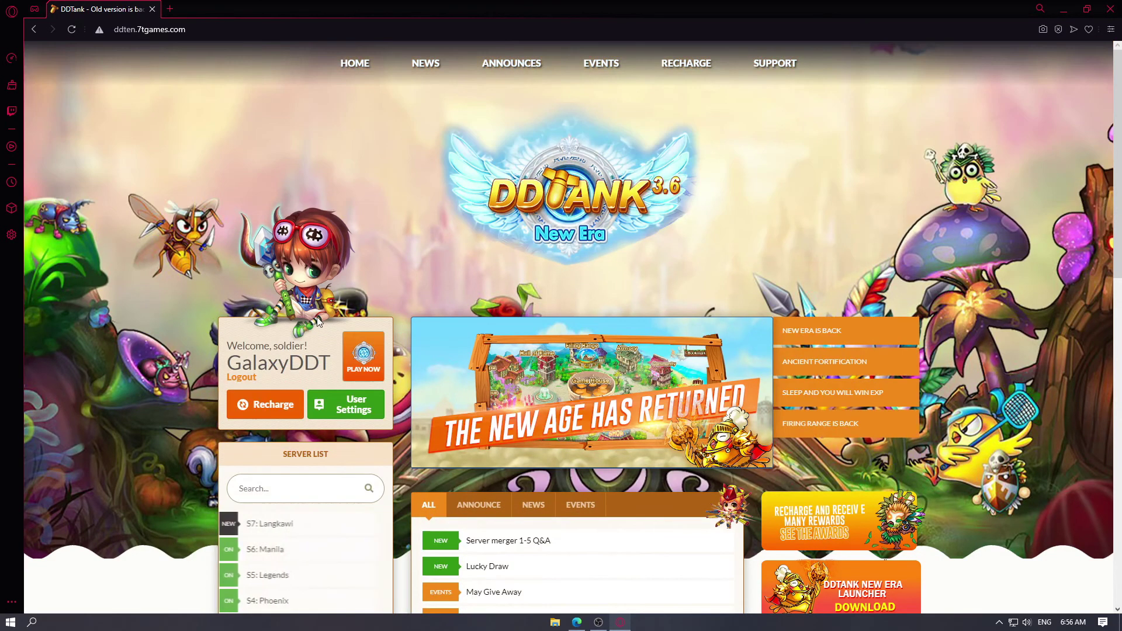
Enter the S6: Manila server from the server list.
scroll(321, 321, down, 1)
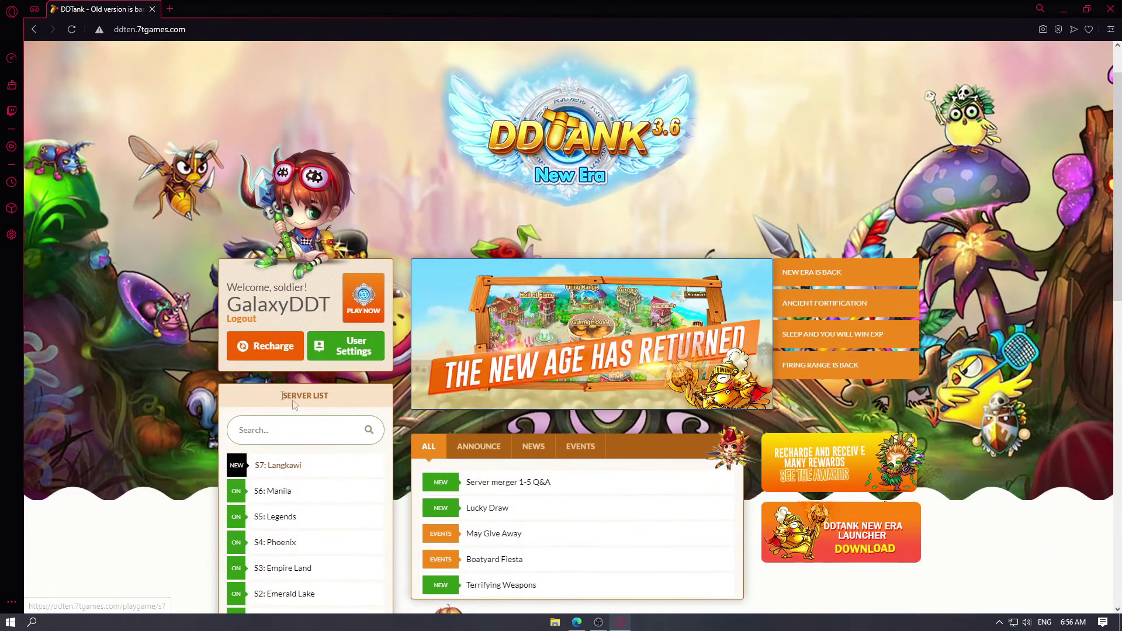
scroll(294, 404, up, 1)
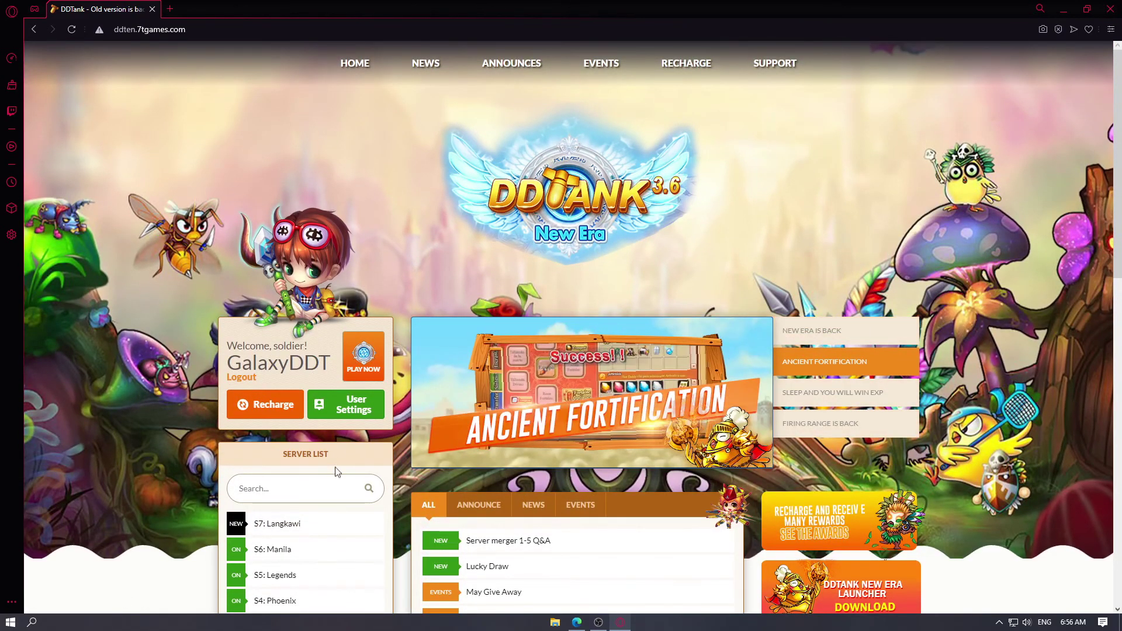
scroll(311, 490, down, 2)
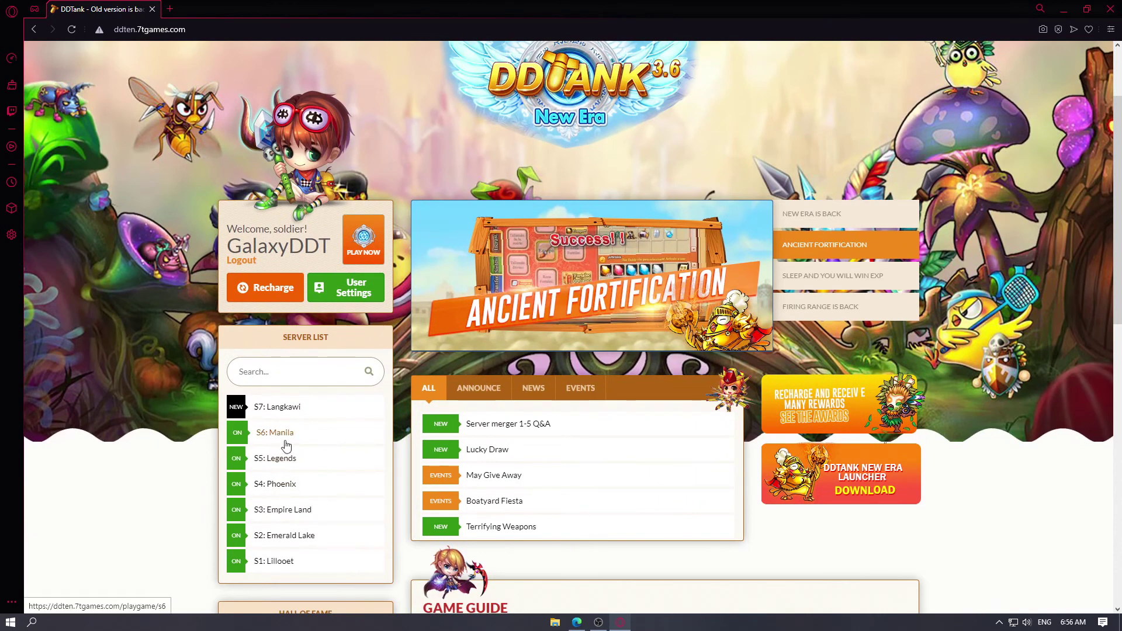
click(295, 445)
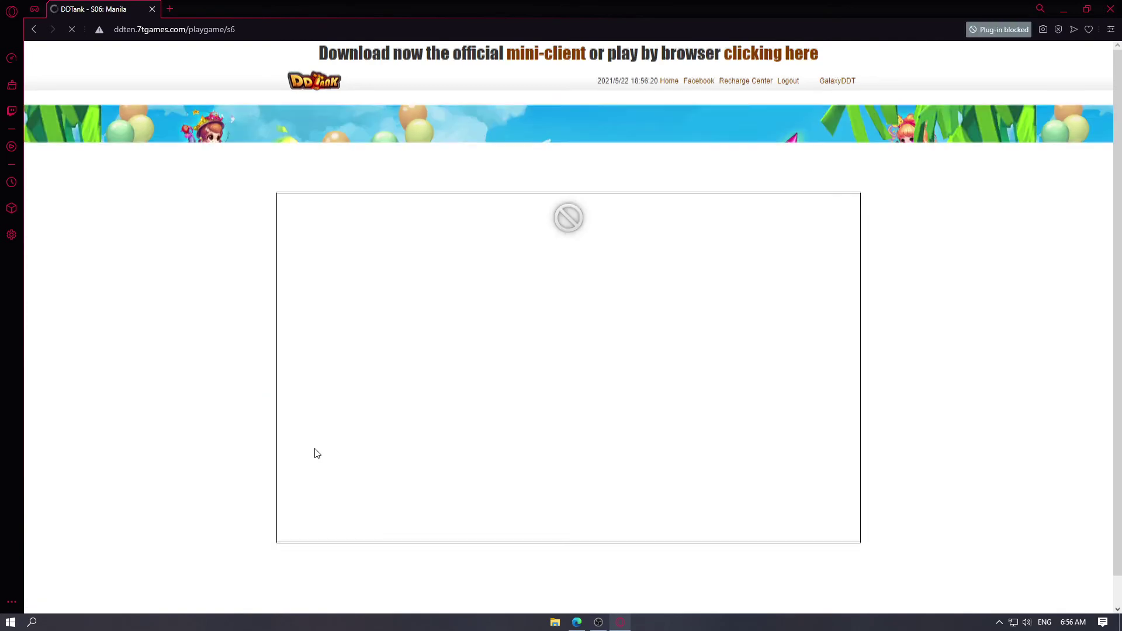
Switch the Flash setting to Ask first and return to the game tab.
scroll(560, 282, down, 1)
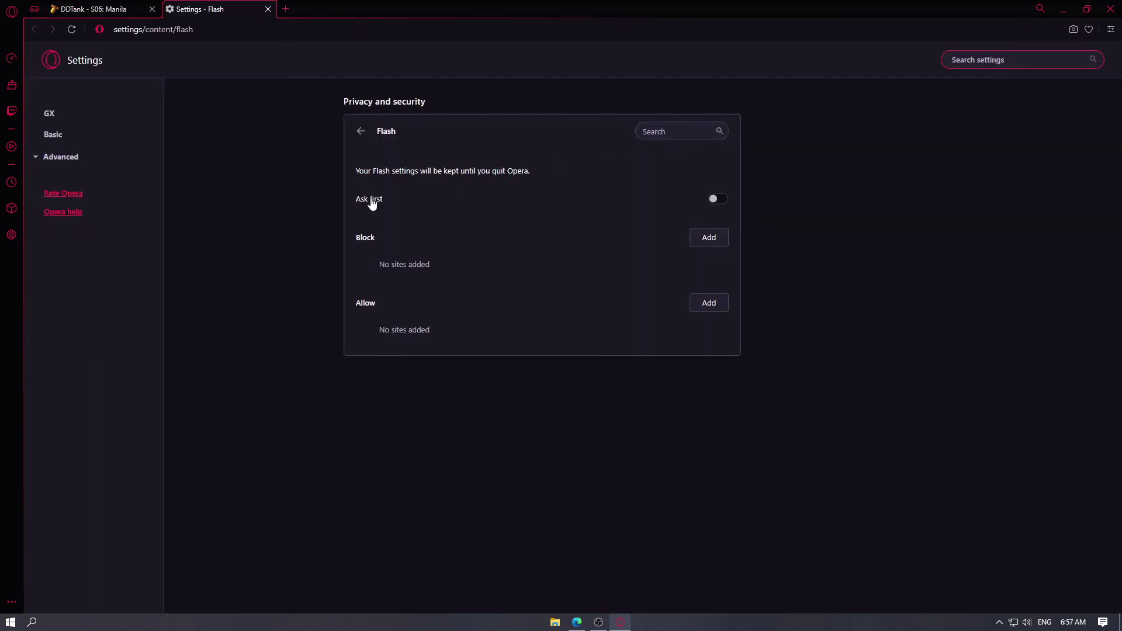
click(714, 199)
click(268, 9)
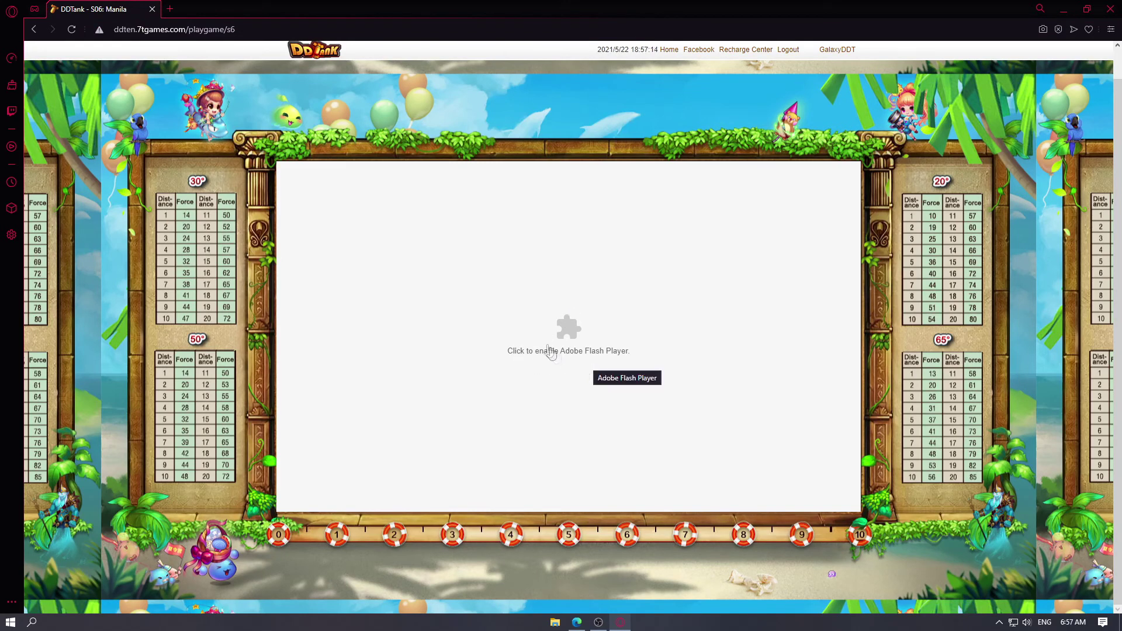
Allow Flash on ddten.7tgames.com and reload the game page.
click(566, 322)
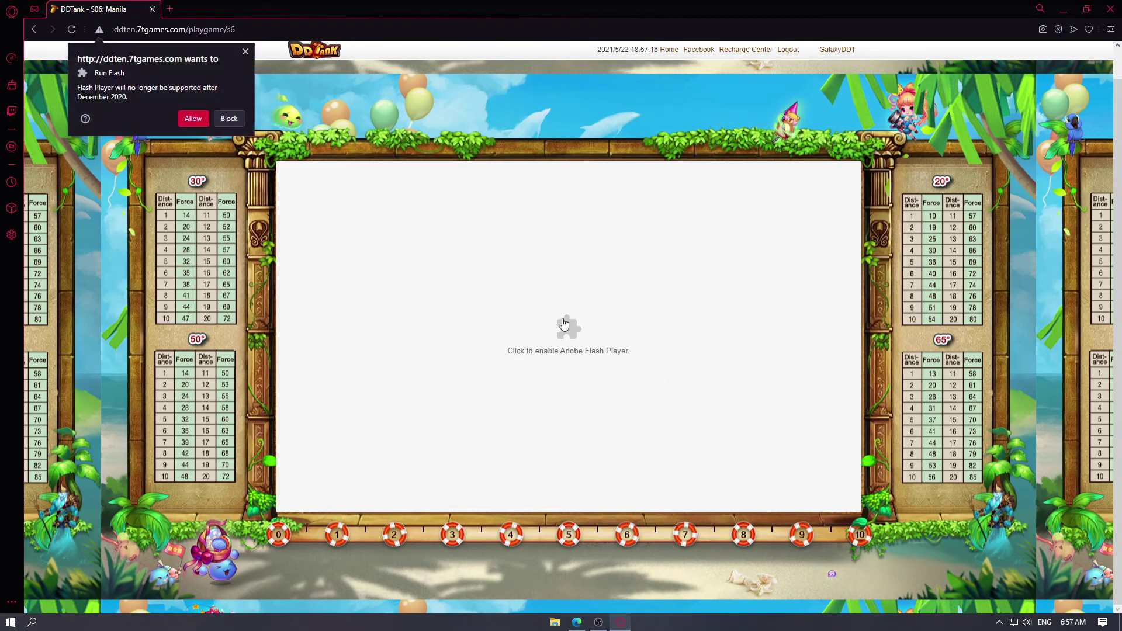
click(193, 119)
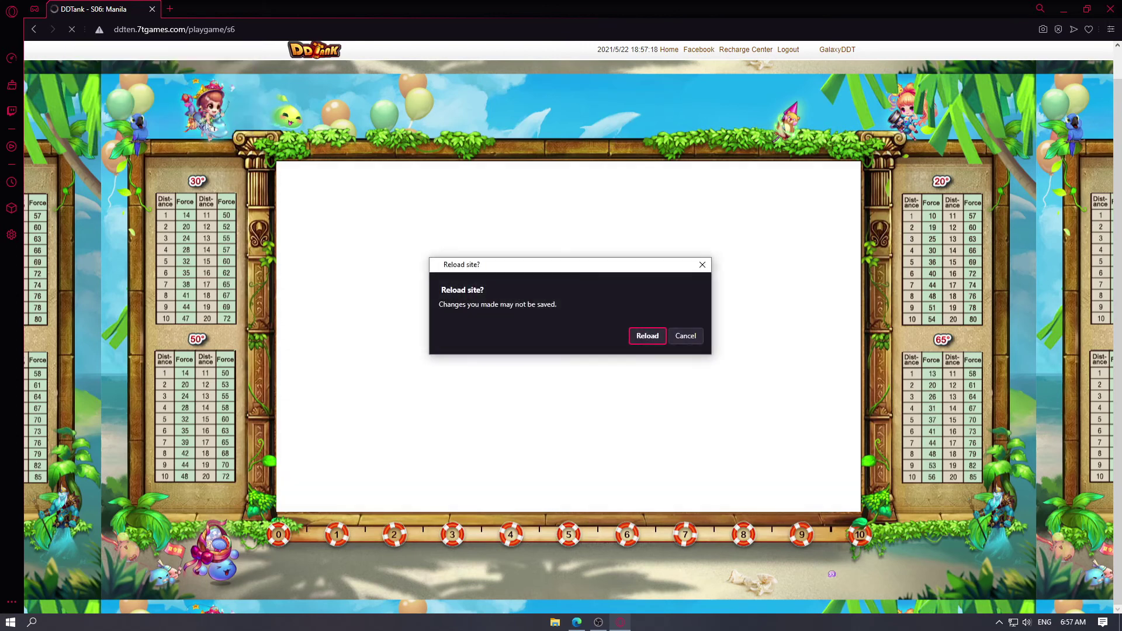
click(642, 337)
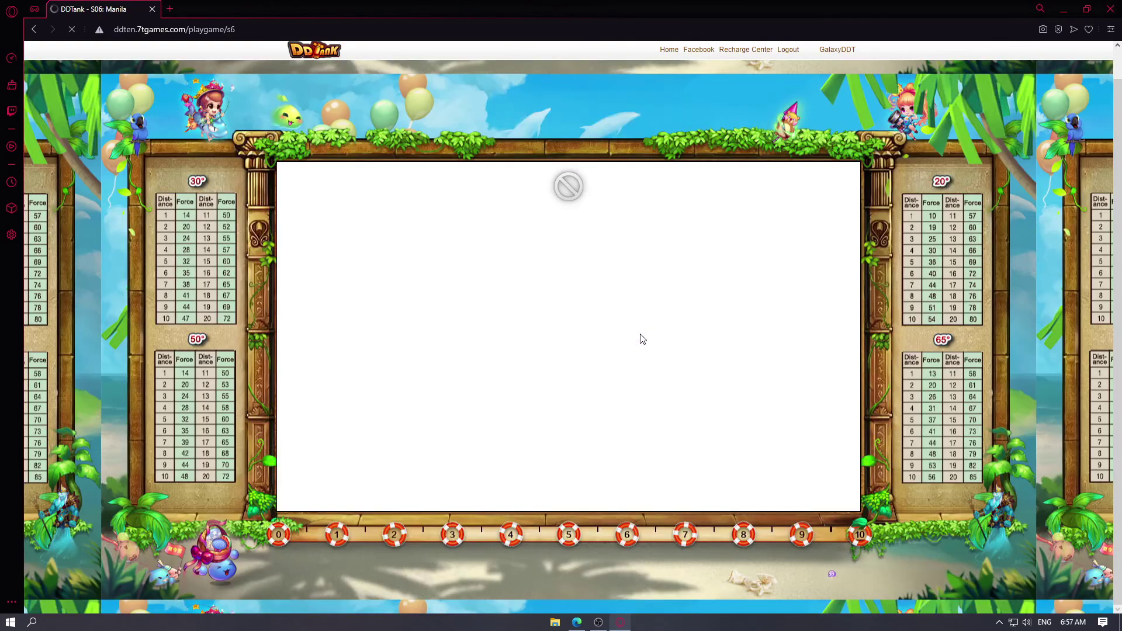
Dismiss the DDTank Flash warning and bring up the out-of-date plug-in's options.
right_click(584, 299)
click(599, 326)
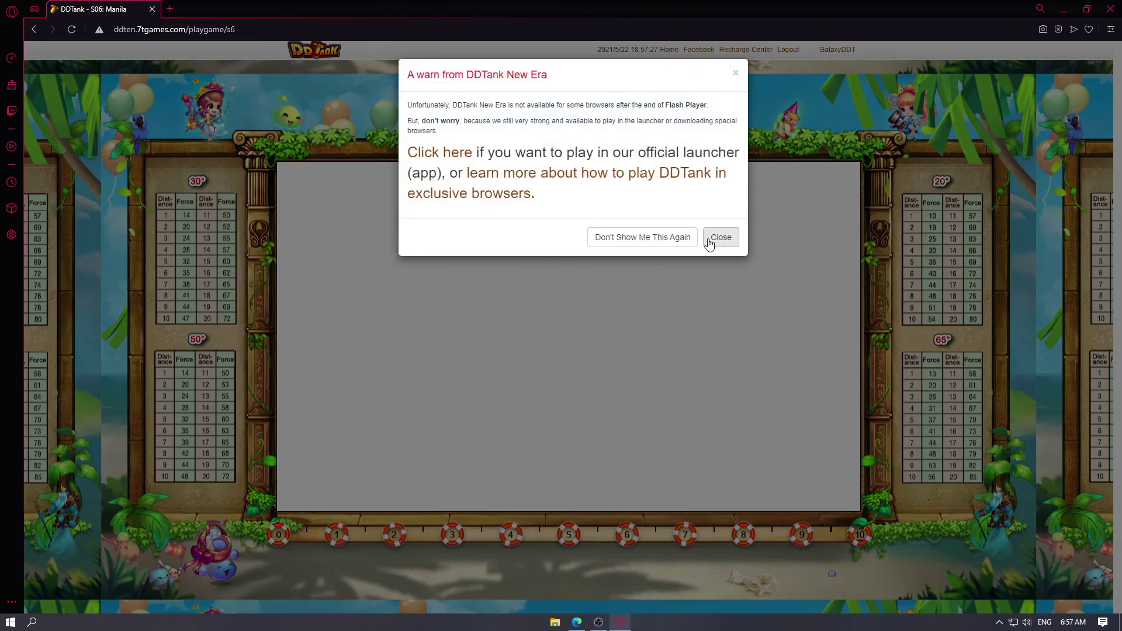
click(709, 243)
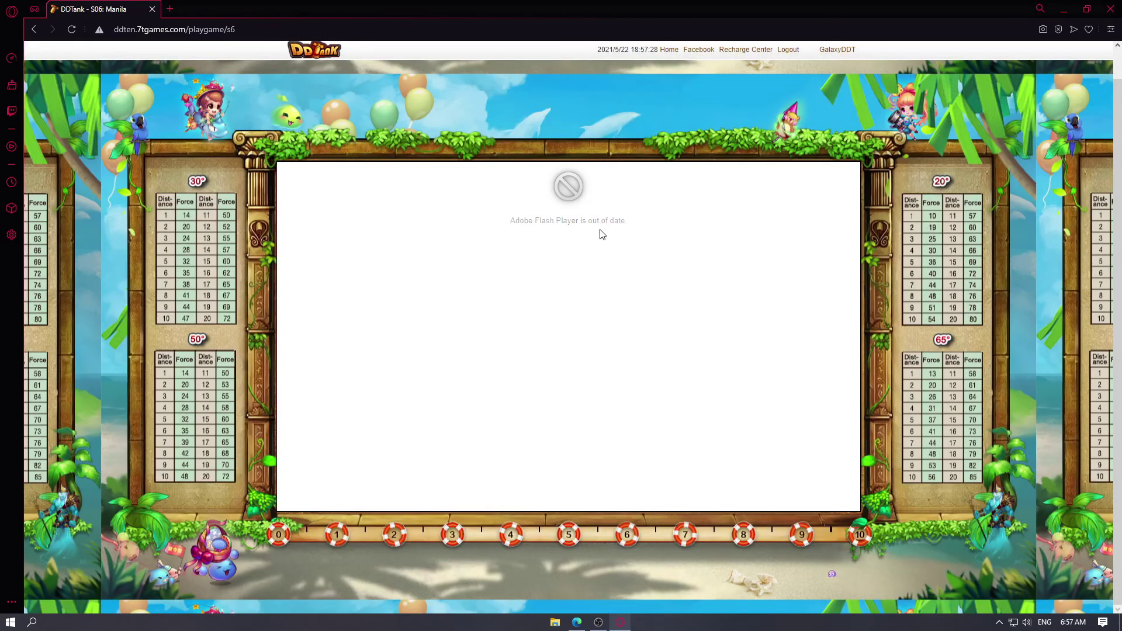
right_click(551, 306)
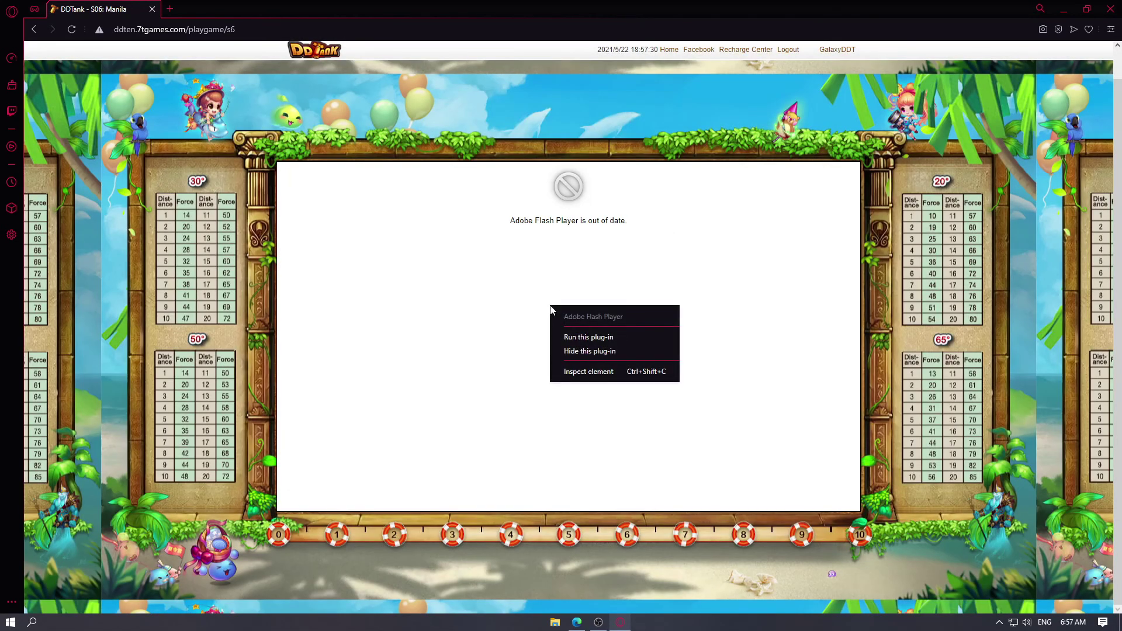
Run the out-of-date Flash plug-in, let DDTank load, then close the Opera GX window.
click(586, 341)
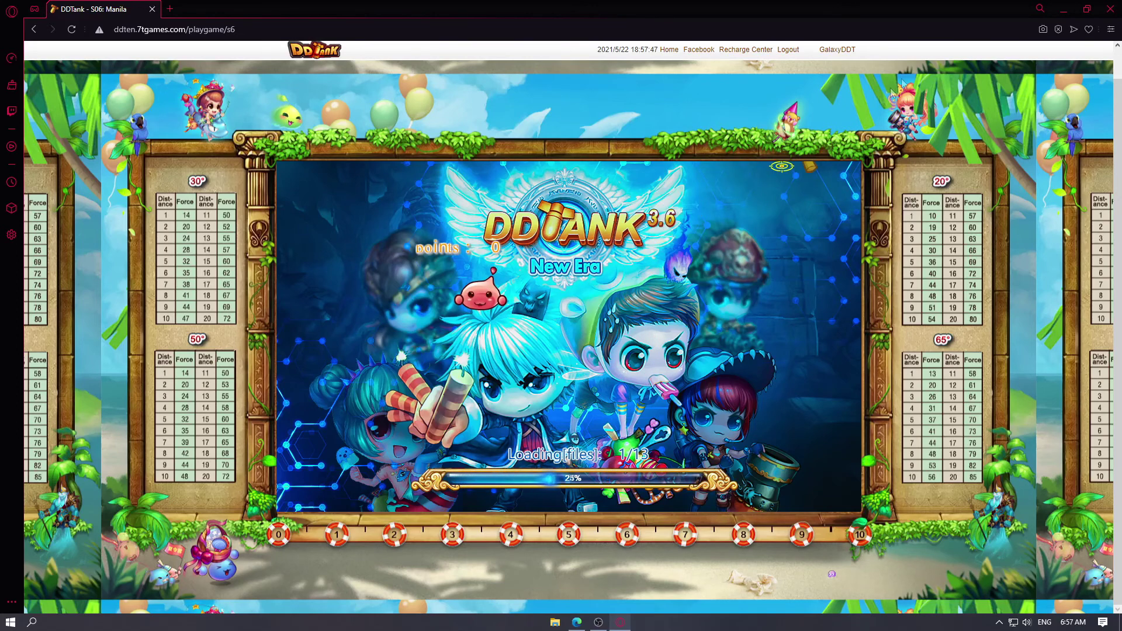
click(1113, 7)
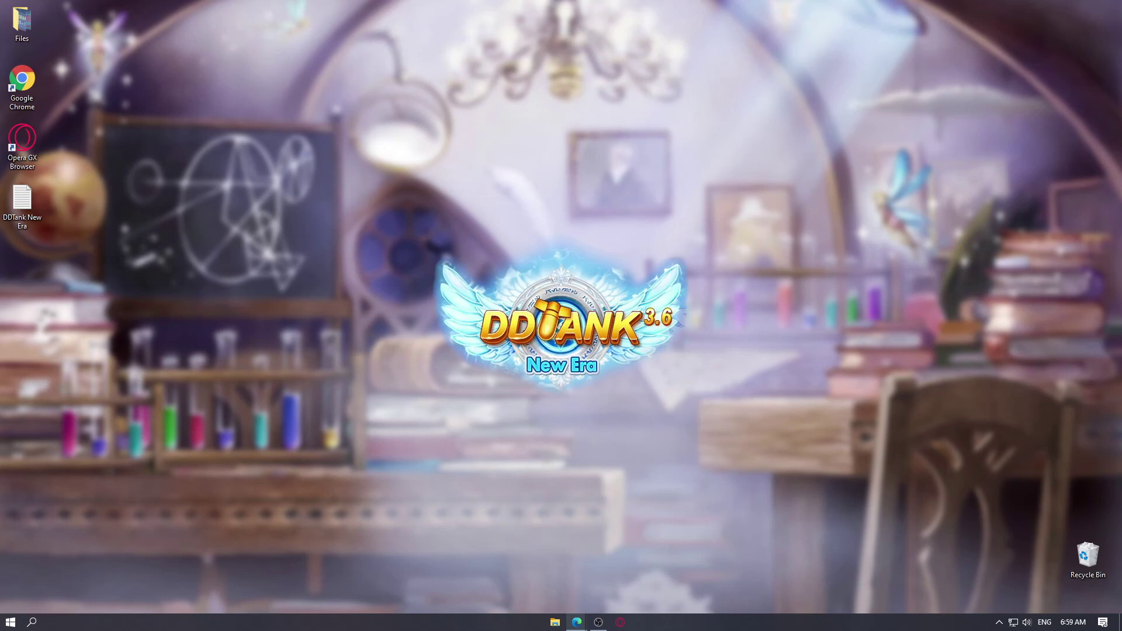
Maximize the Edge window with 'How to Play DDTank New Era on a Browser' and skim its description.
drag(1071, 70, 636, 8)
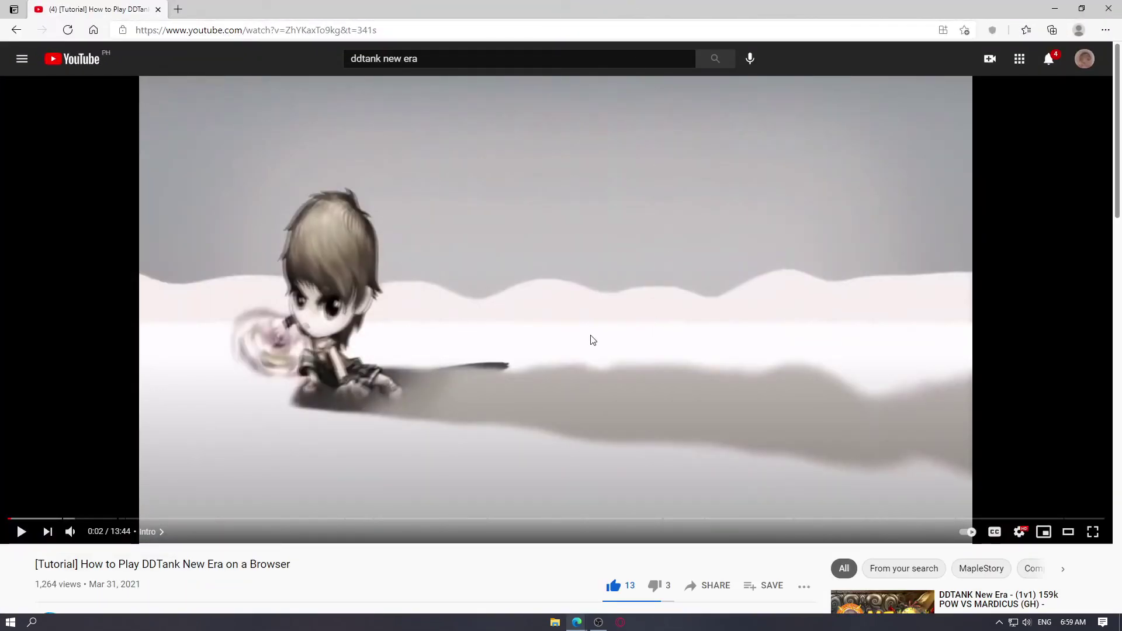
scroll(584, 334, down, 2)
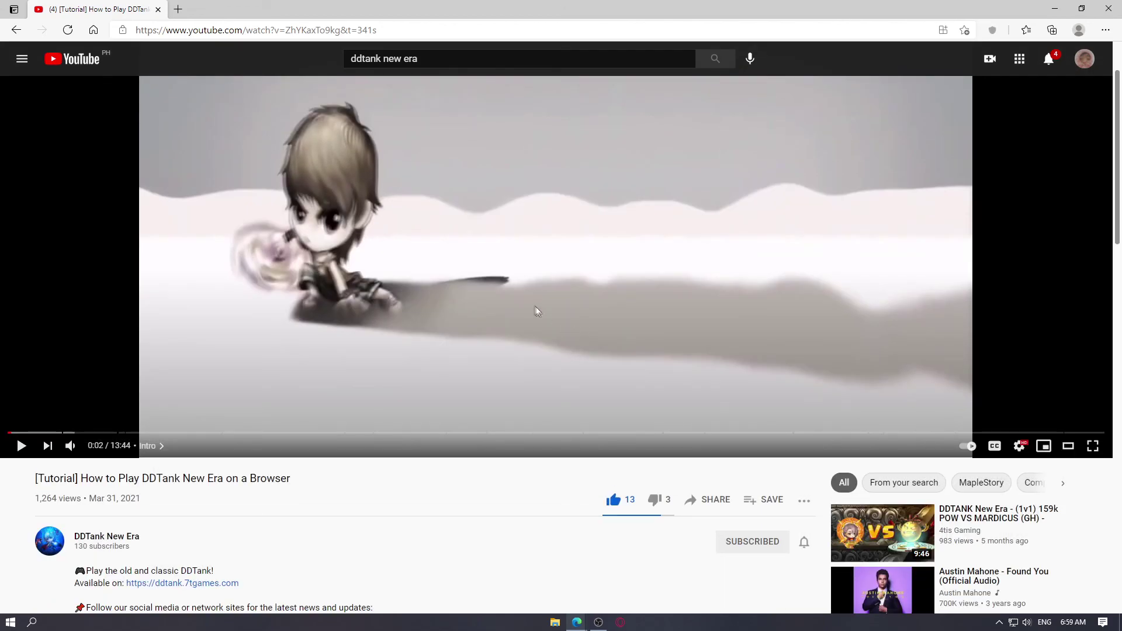
scroll(536, 310, up, 2)
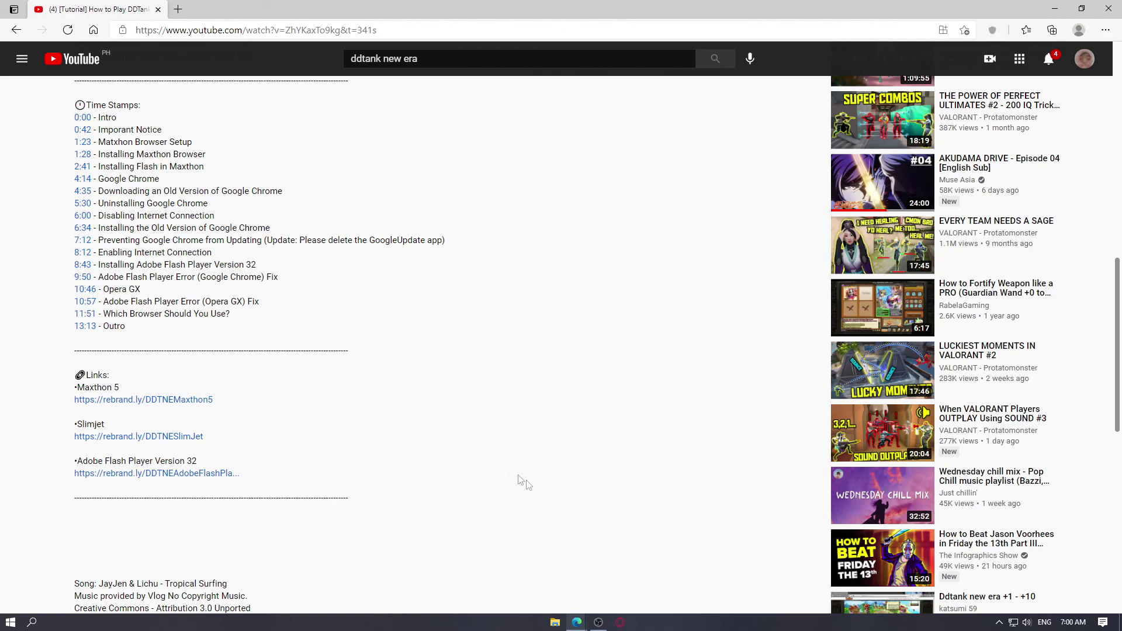
scroll(533, 489, up, 10)
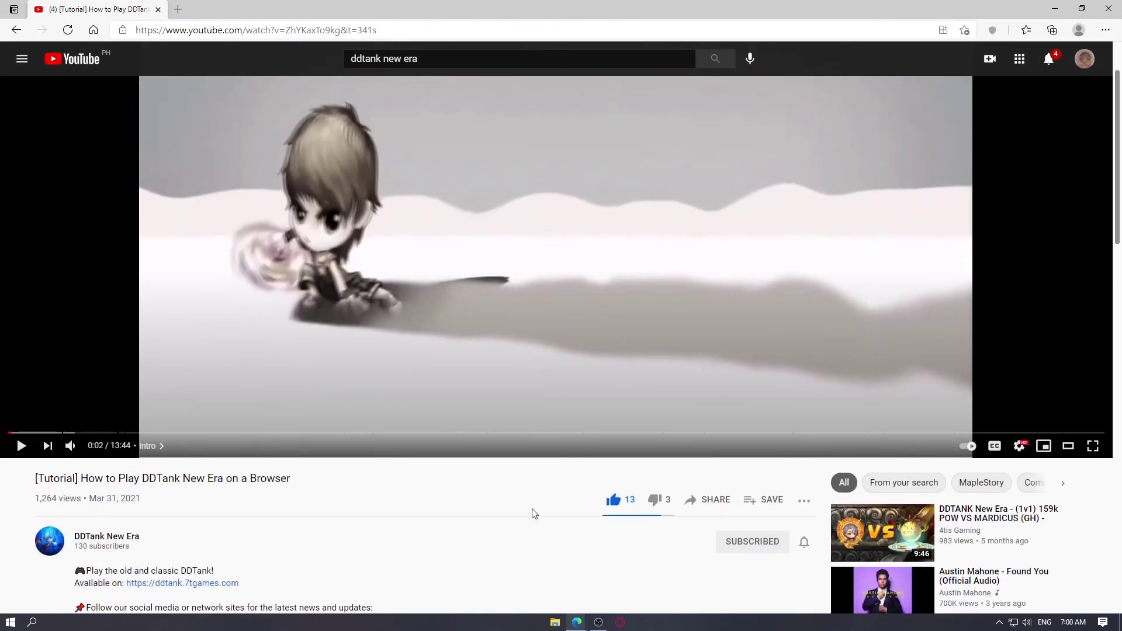